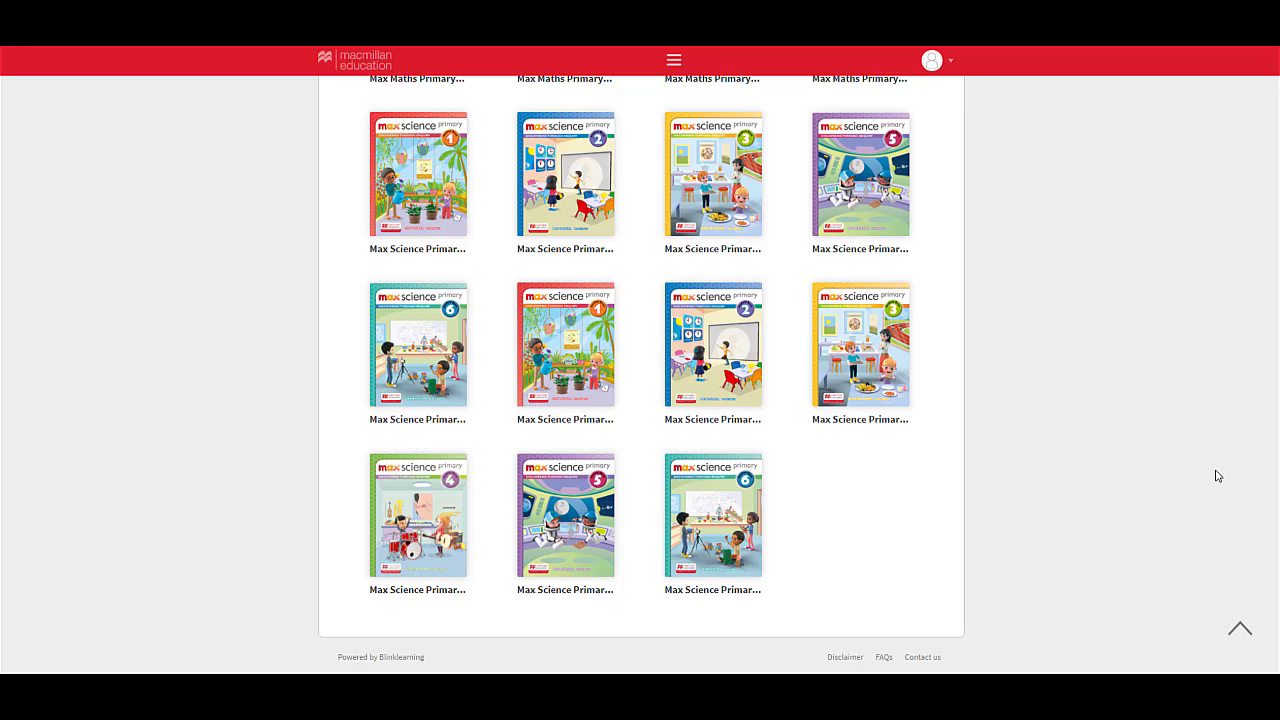
- Open Max Science Primary 3 at Unit 4 (pages 58–78) and briefly enlarge the learning goals box
{"action": "left_click", "coordinate": [711, 174]}
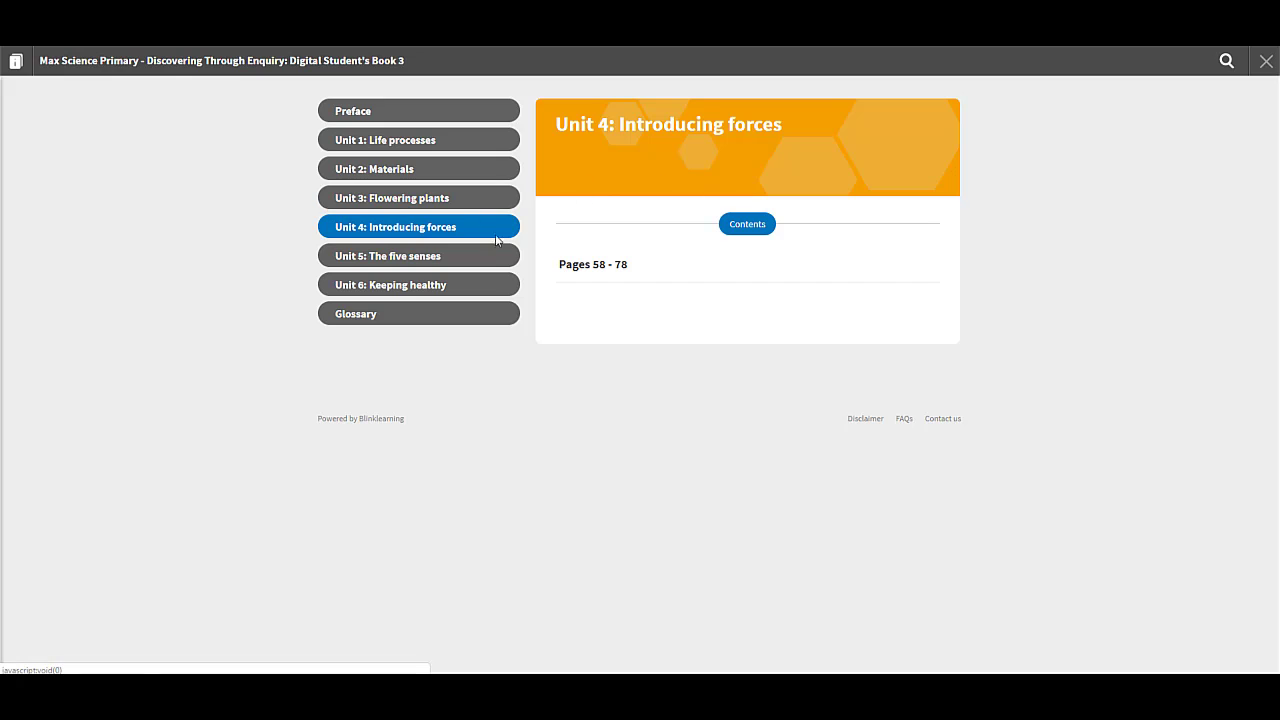
{"action": "left_click", "coordinate": [590, 266]}
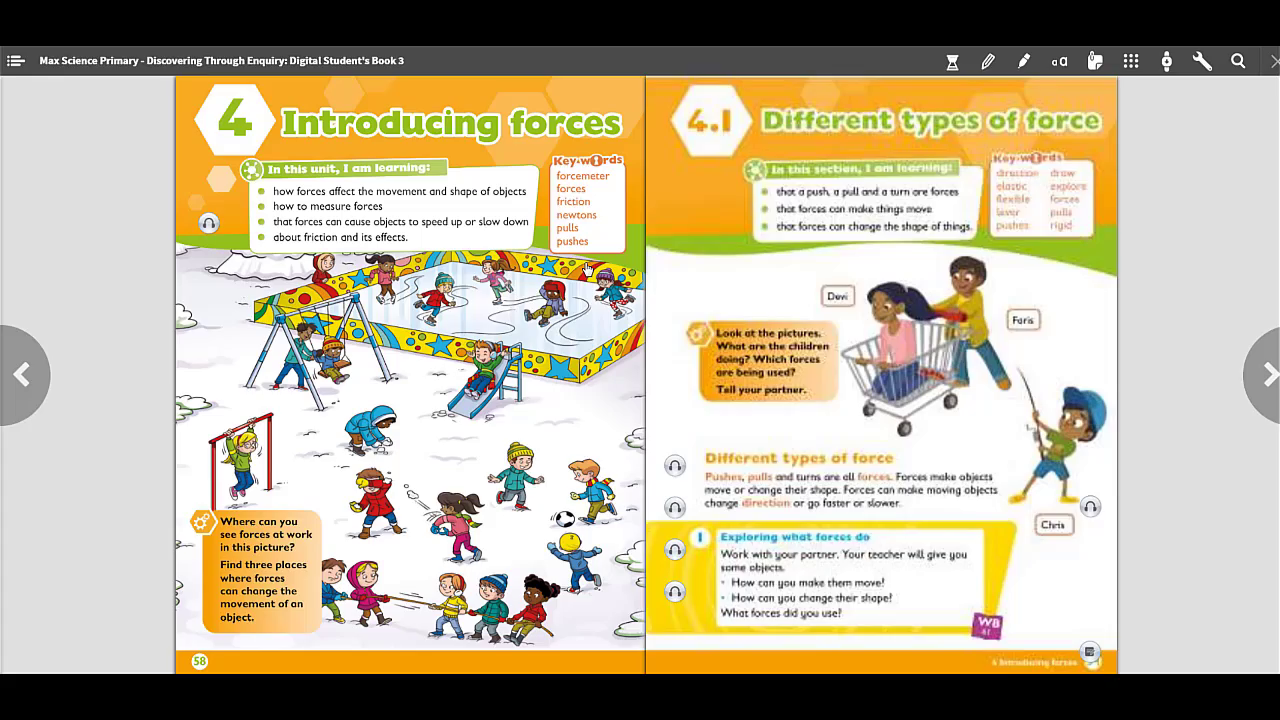
{"action": "left_click", "coordinate": [565, 255]}
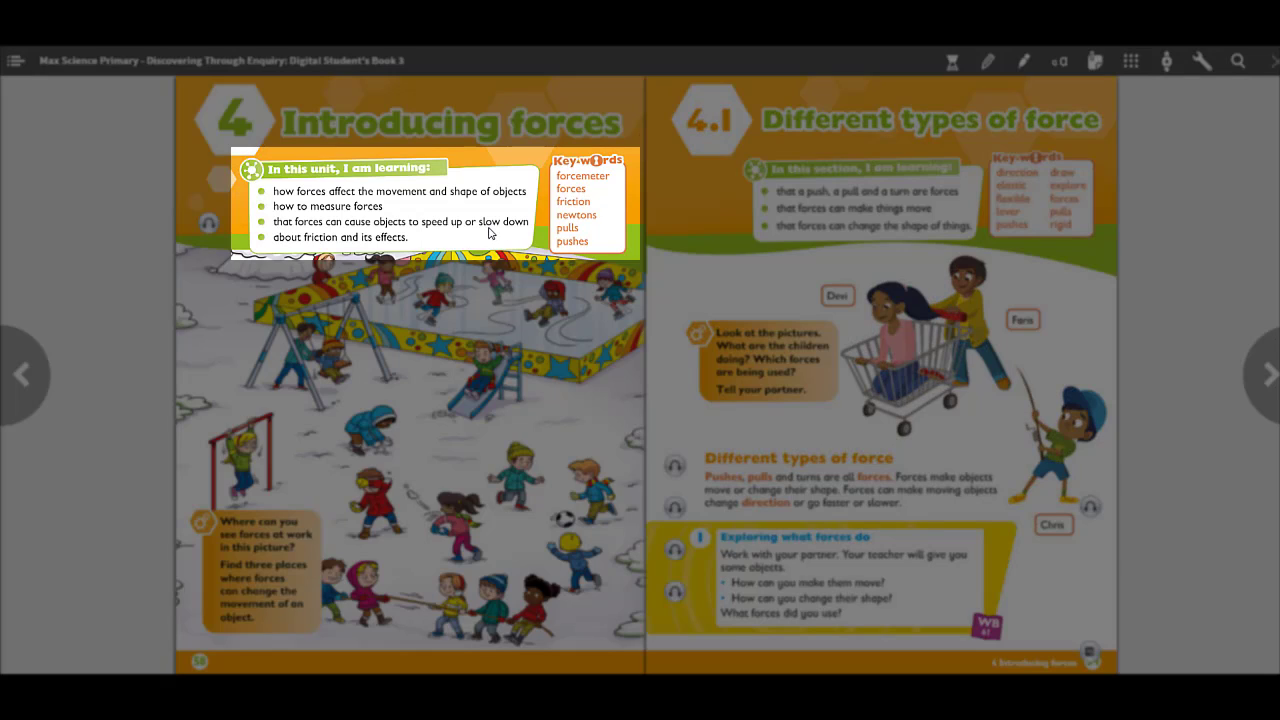
{"action": "left_click", "coordinate": [919, 77]}
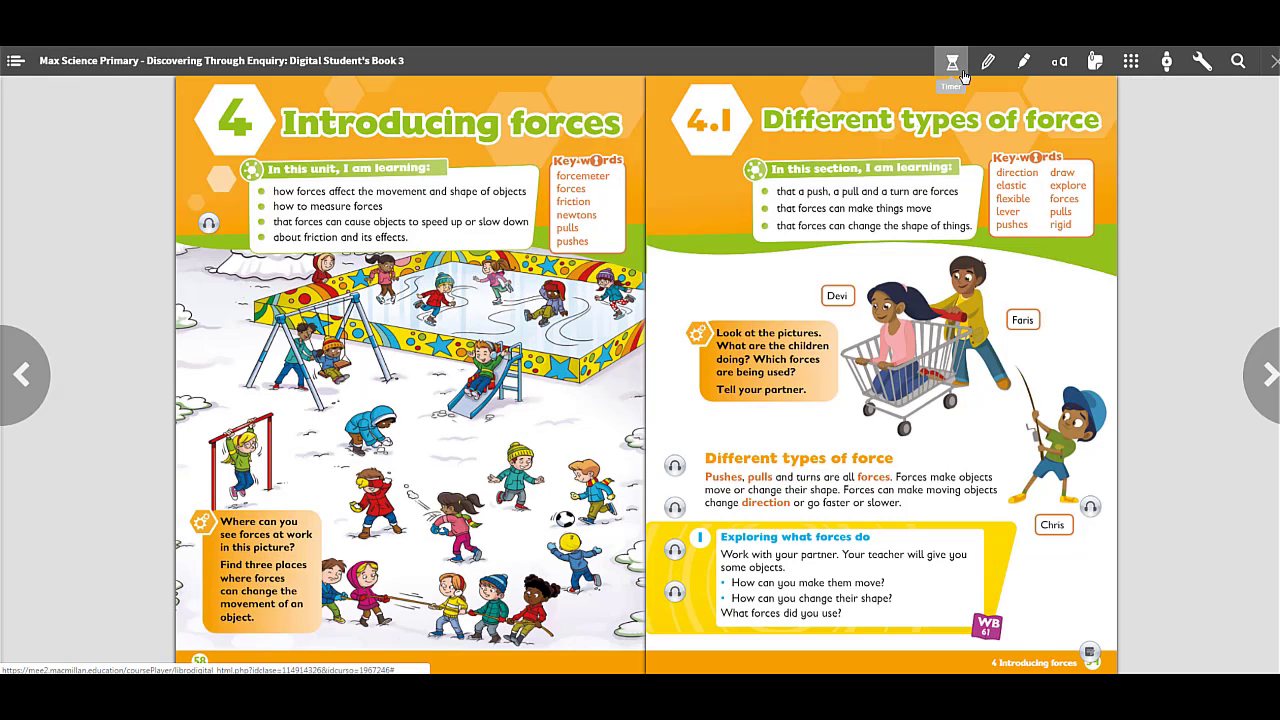
- Run a three-minute countdown timer and pause it at 02:56
{"action": "left_click", "coordinate": [952, 64]}
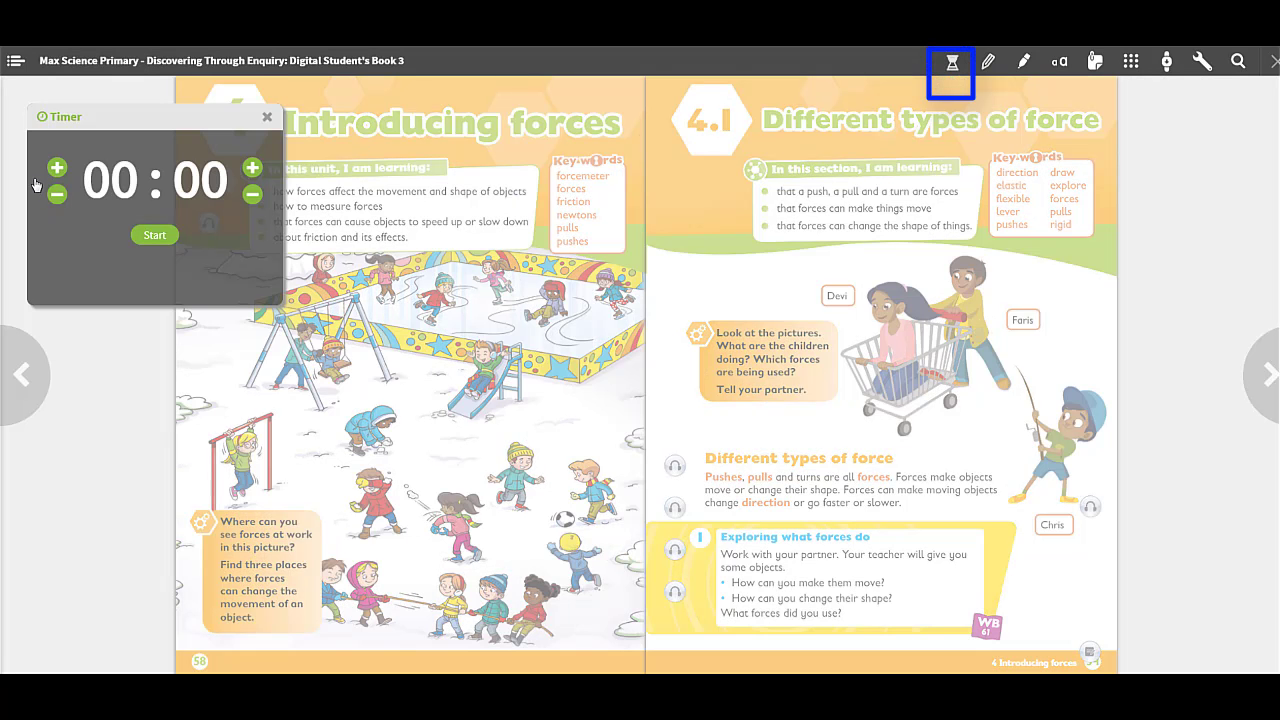
{"action": "left_click", "coordinate": [57, 168]}
{"action": "left_click", "coordinate": [57, 168]}
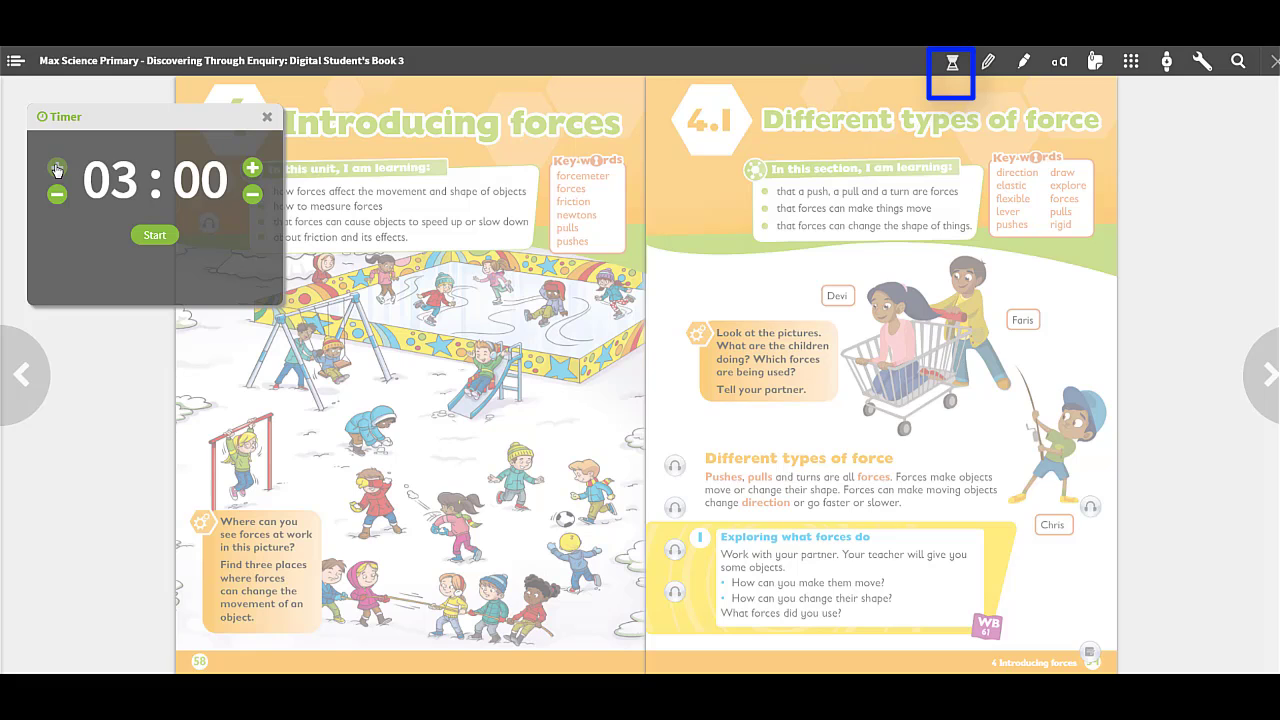
{"action": "left_click", "coordinate": [157, 236]}
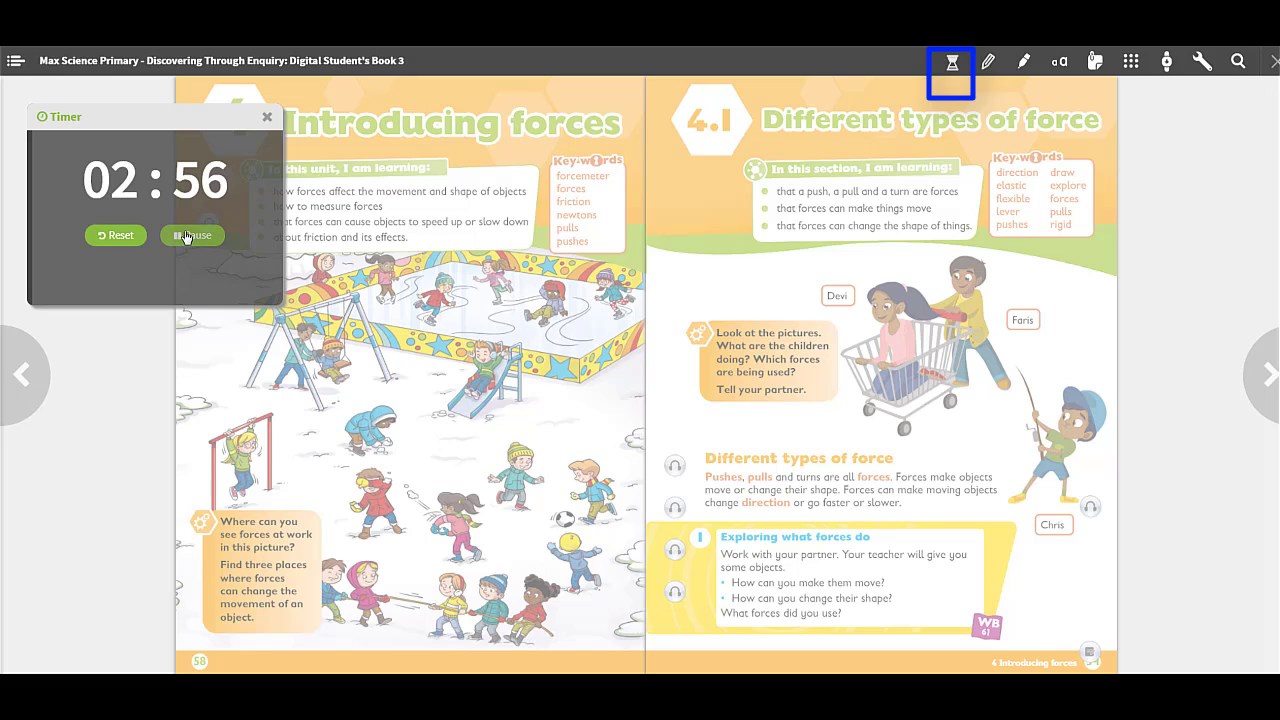
{"action": "left_click", "coordinate": [185, 236]}
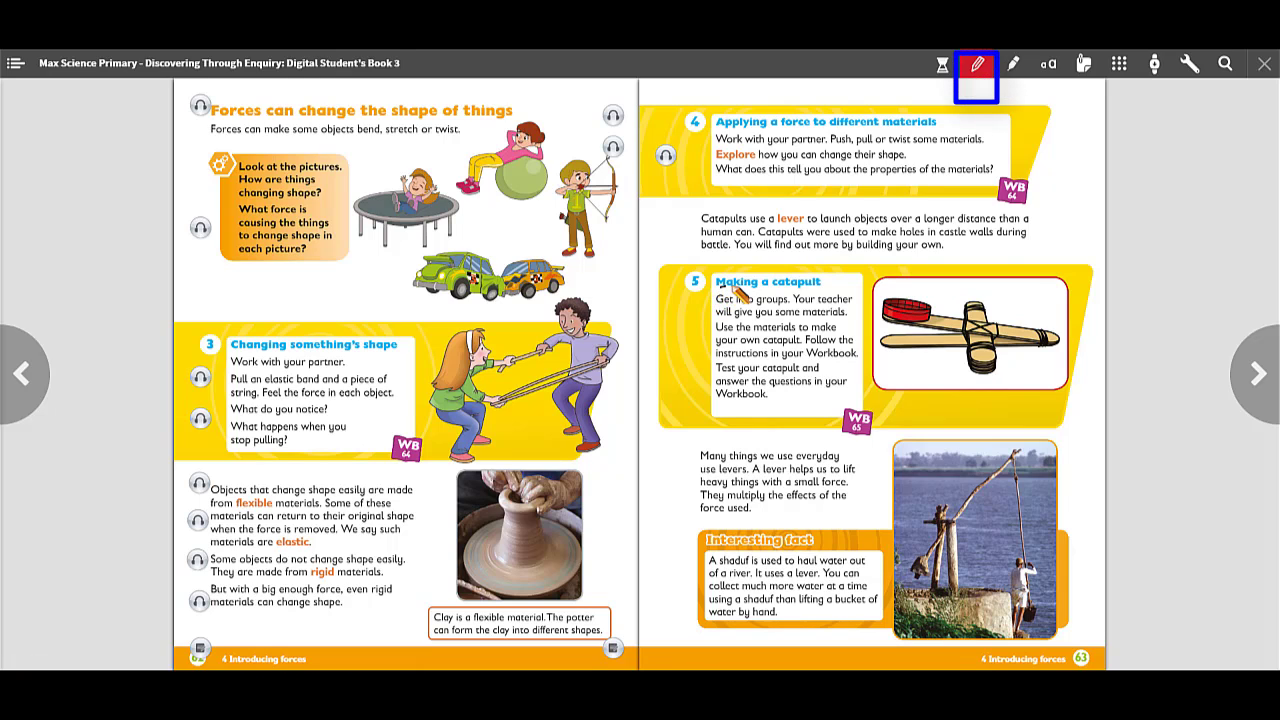
- Pen-mark the Making a catapult activity, then highlight 'tickles!' and the sensitive-skin sentence
{"action": "left_click_drag", "start_coordinate": [716, 288], "coordinate": [786, 288]}
{"action": "mouse_move", "coordinate": [945, 289]}
{"action": "left_mouse_down"}
{"action": "mouse_move", "coordinate": [1000, 390]}
{"action": "mouse_move", "coordinate": [935, 285]}
{"action": "left_mouse_up"}
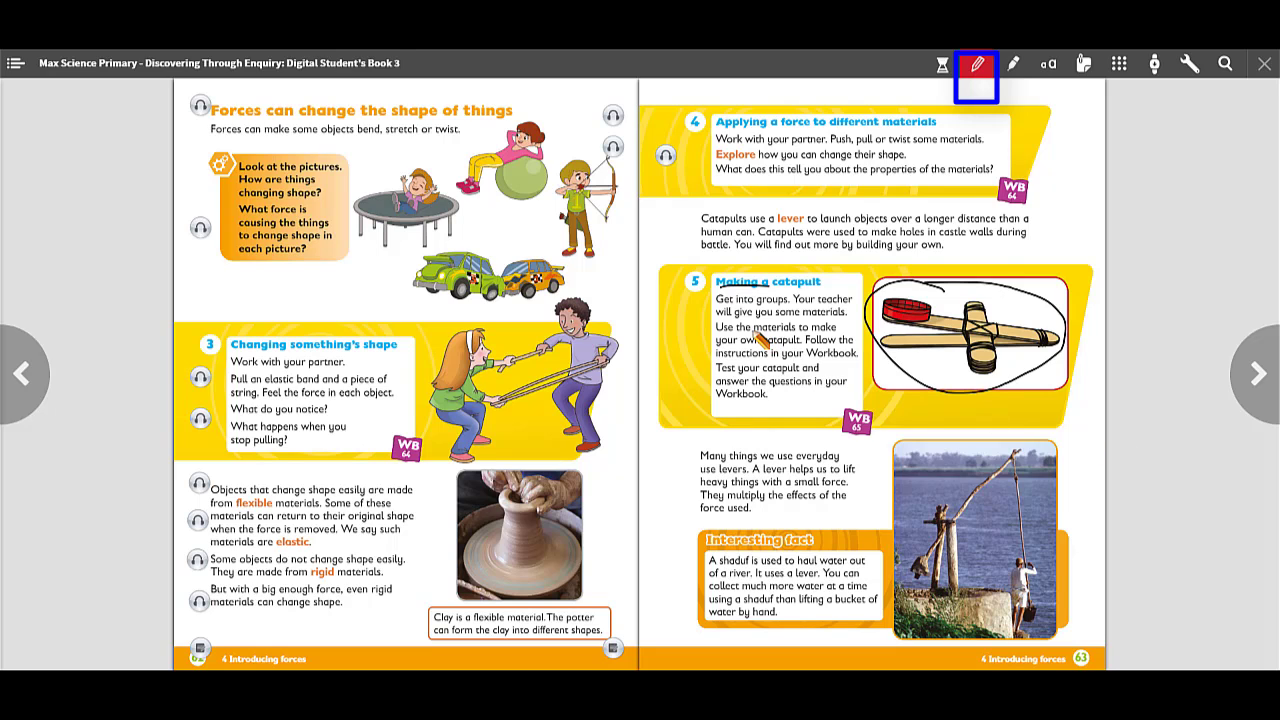
{"action": "left_click_drag", "start_coordinate": [754, 333], "coordinate": [797, 345]}
{"action": "left_click_drag", "start_coordinate": [716, 375], "coordinate": [737, 377]}
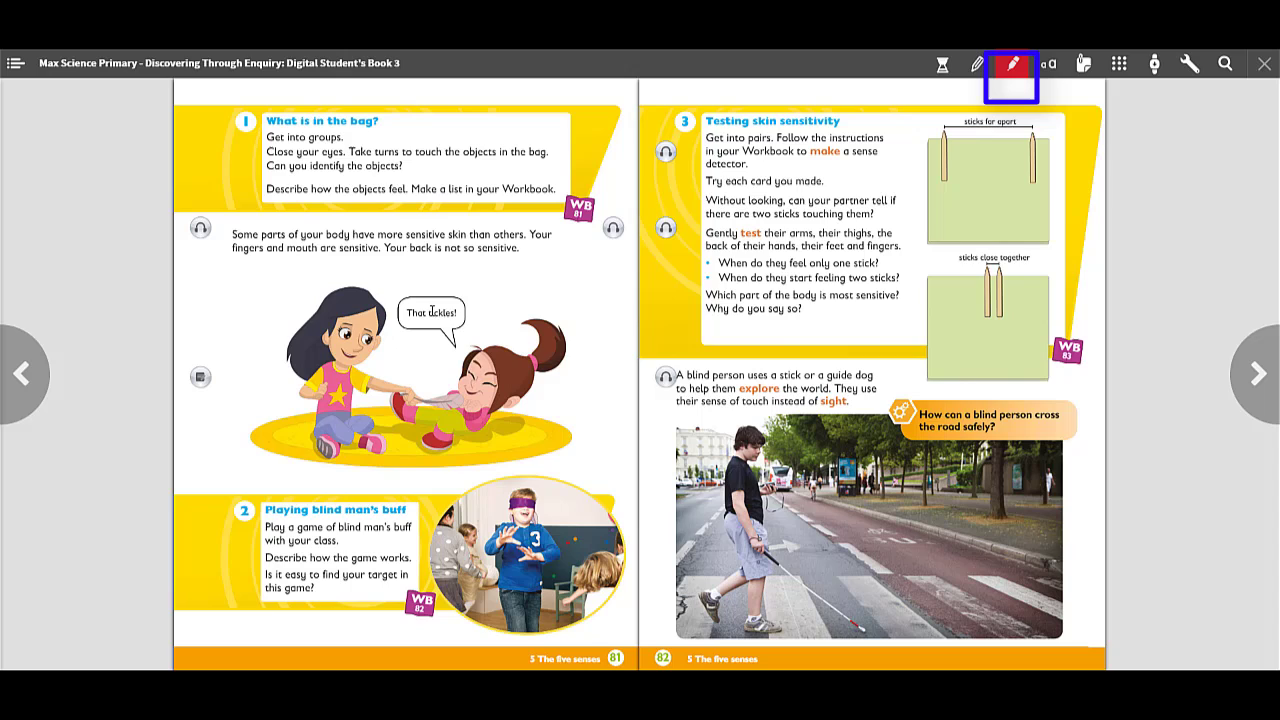
{"action": "left_click_drag", "start_coordinate": [431, 312], "coordinate": [462, 312]}
{"action": "left_click_drag", "start_coordinate": [231, 234], "coordinate": [524, 224]}
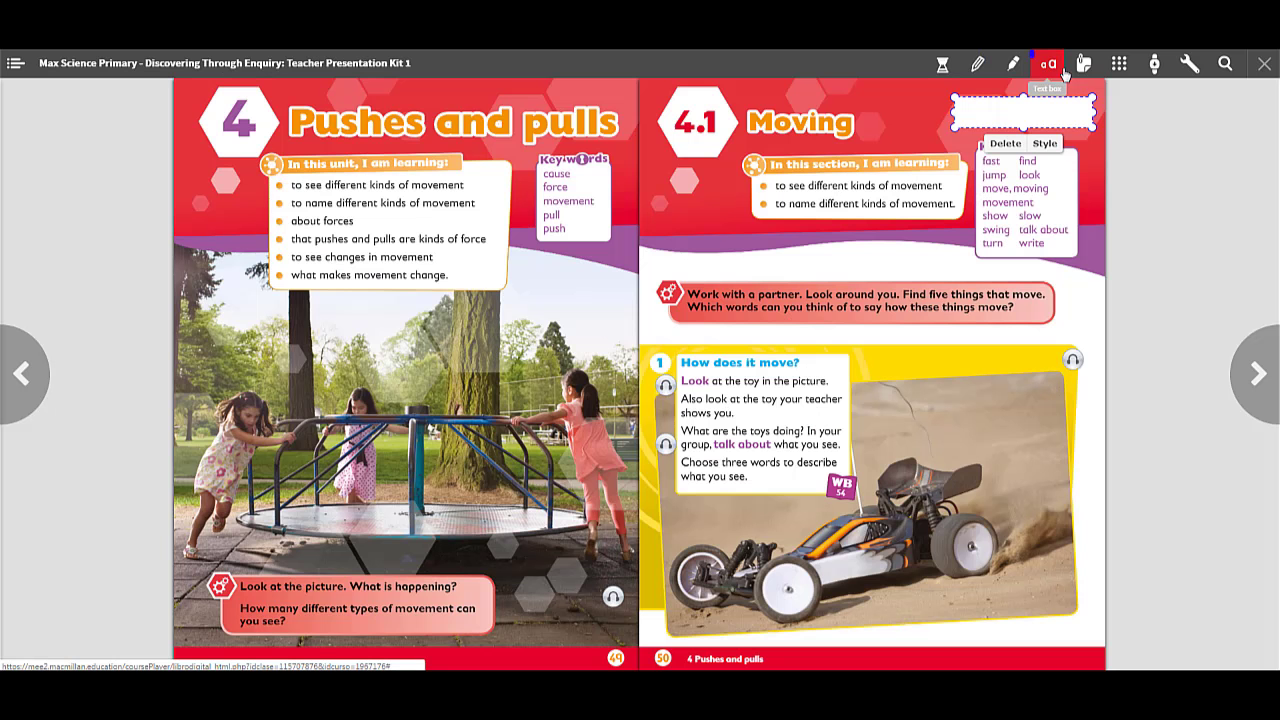
- Add a 'Design a movement poster' text box and a batteries note beside the battery activity
{"action": "type", "text": "Desig"}
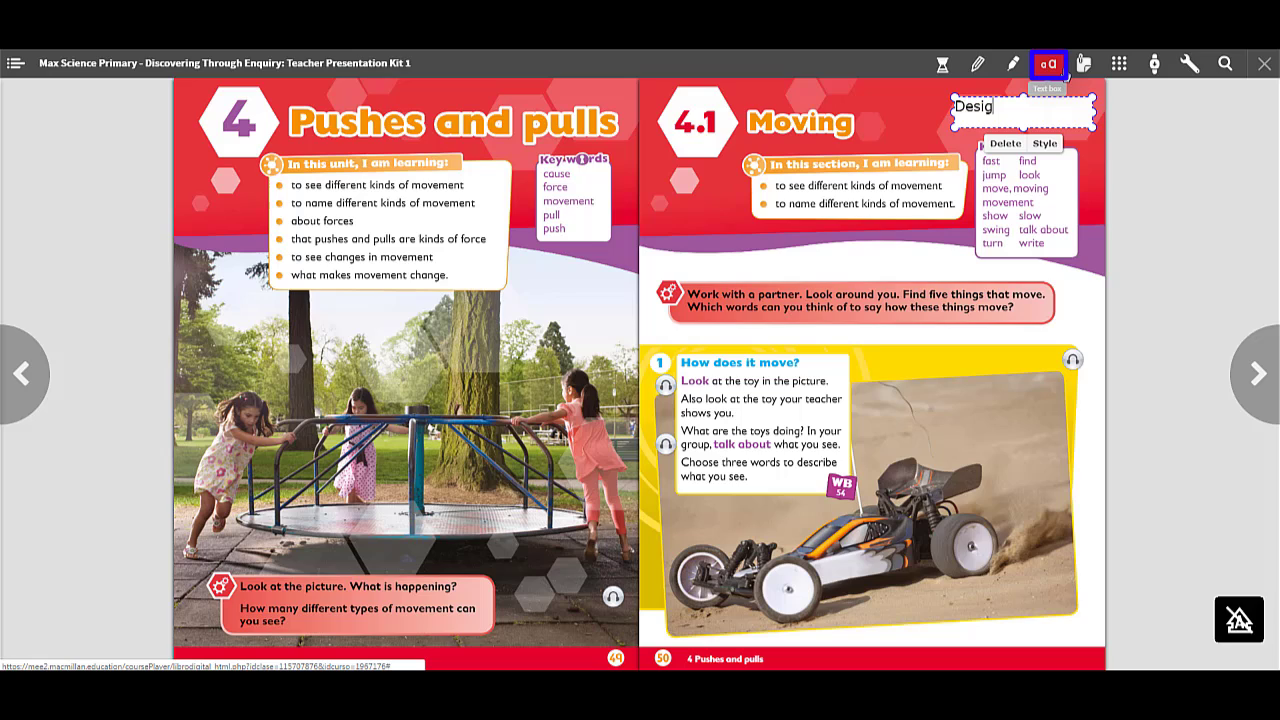
{"action": "type", "text": "n a movement "}
{"action": "type", "text": "poster"}
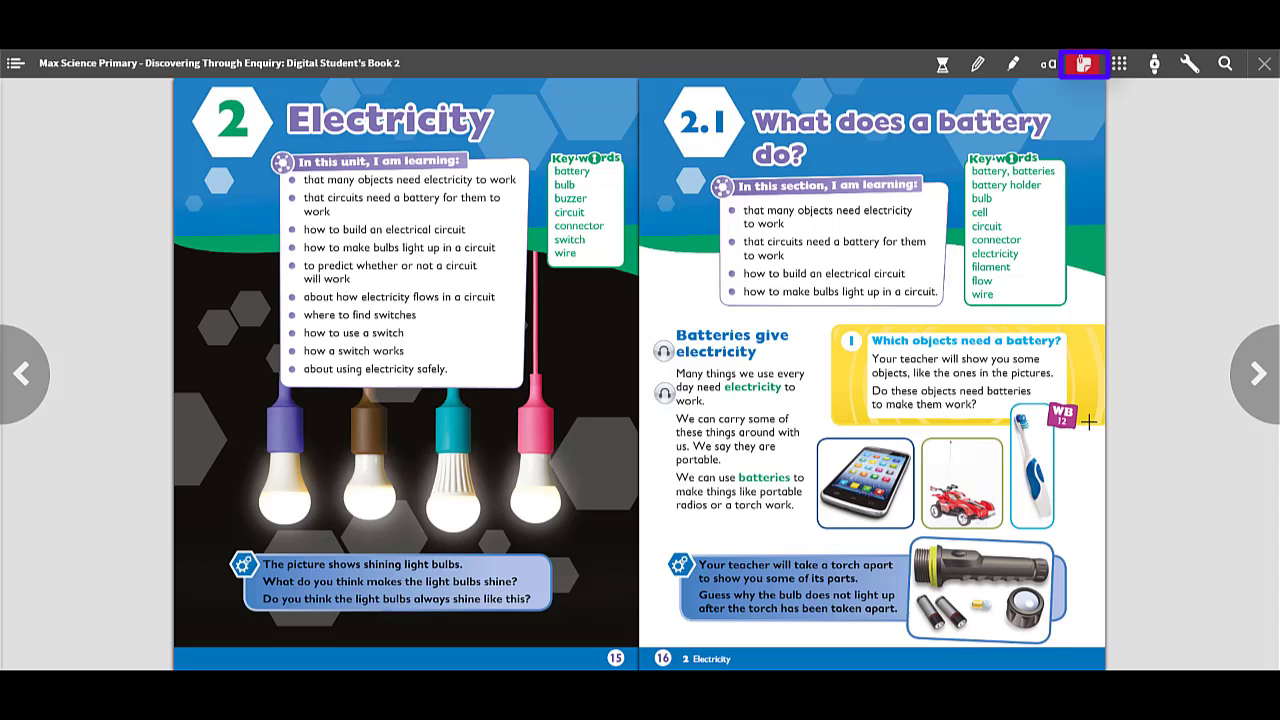
{"action": "left_click", "coordinate": [1093, 349]}
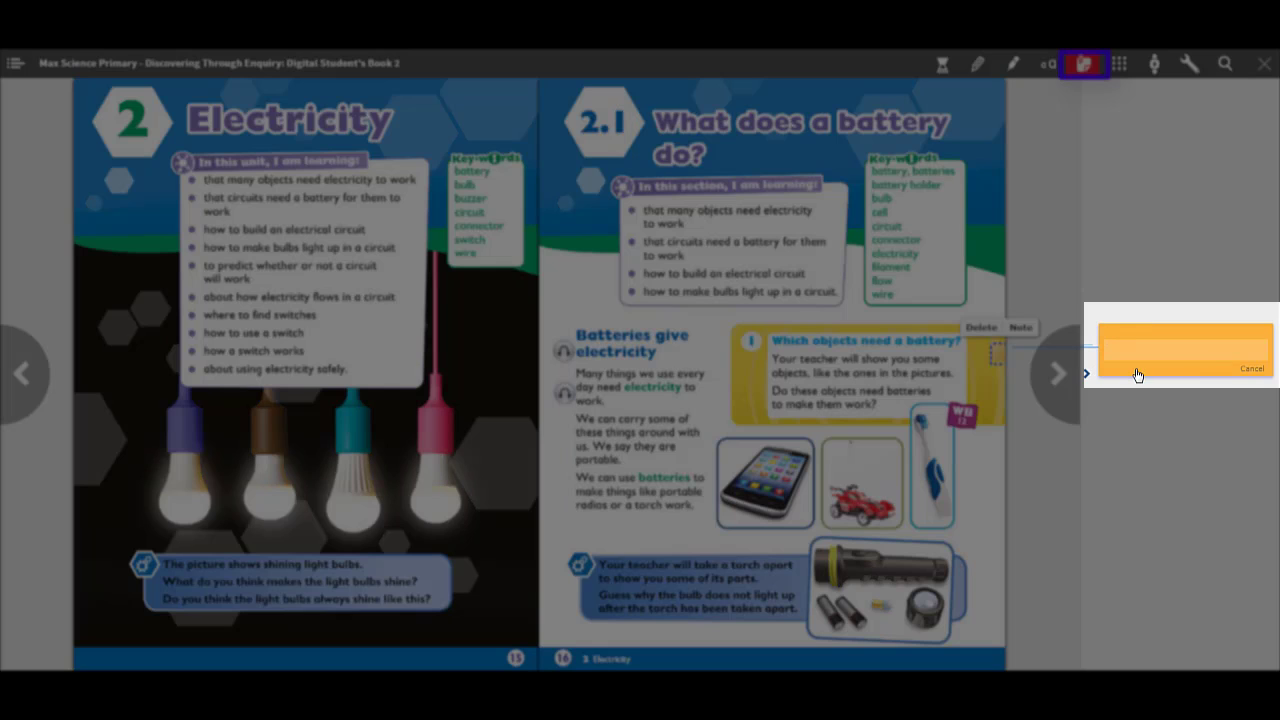
{"action": "type", "text": "Bring in b"}
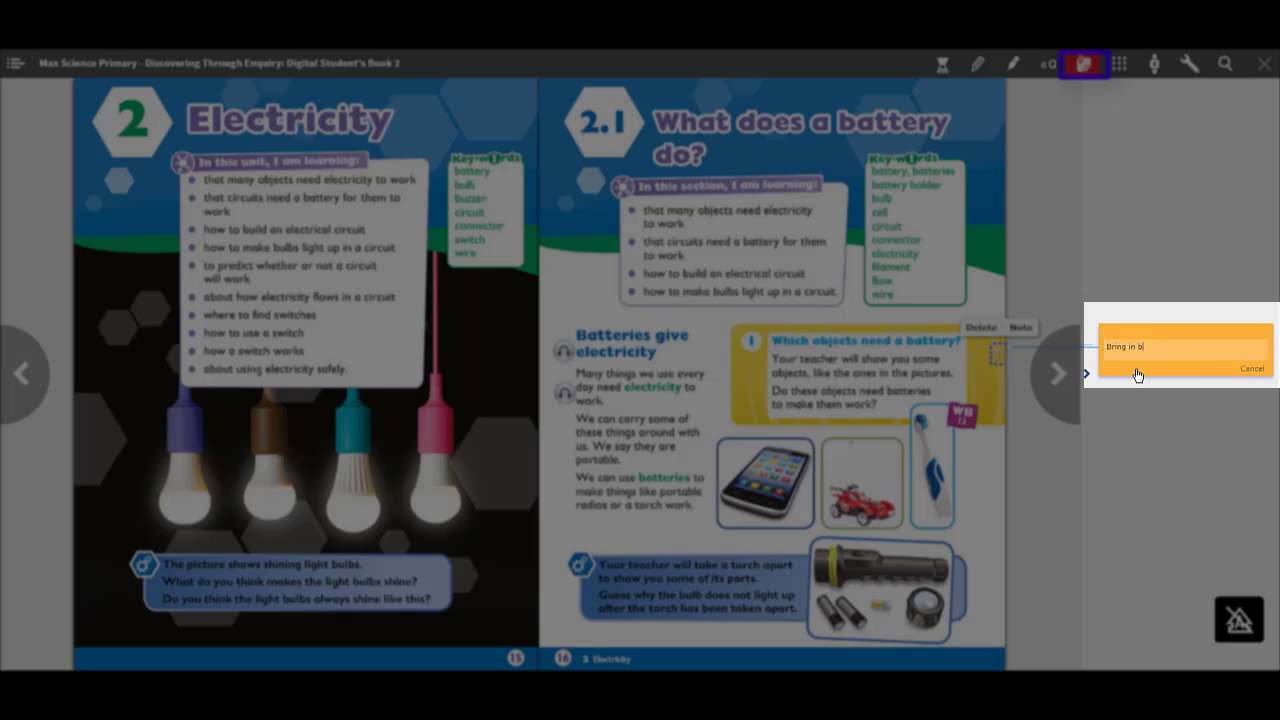
{"action": "type", "text": "ies."}
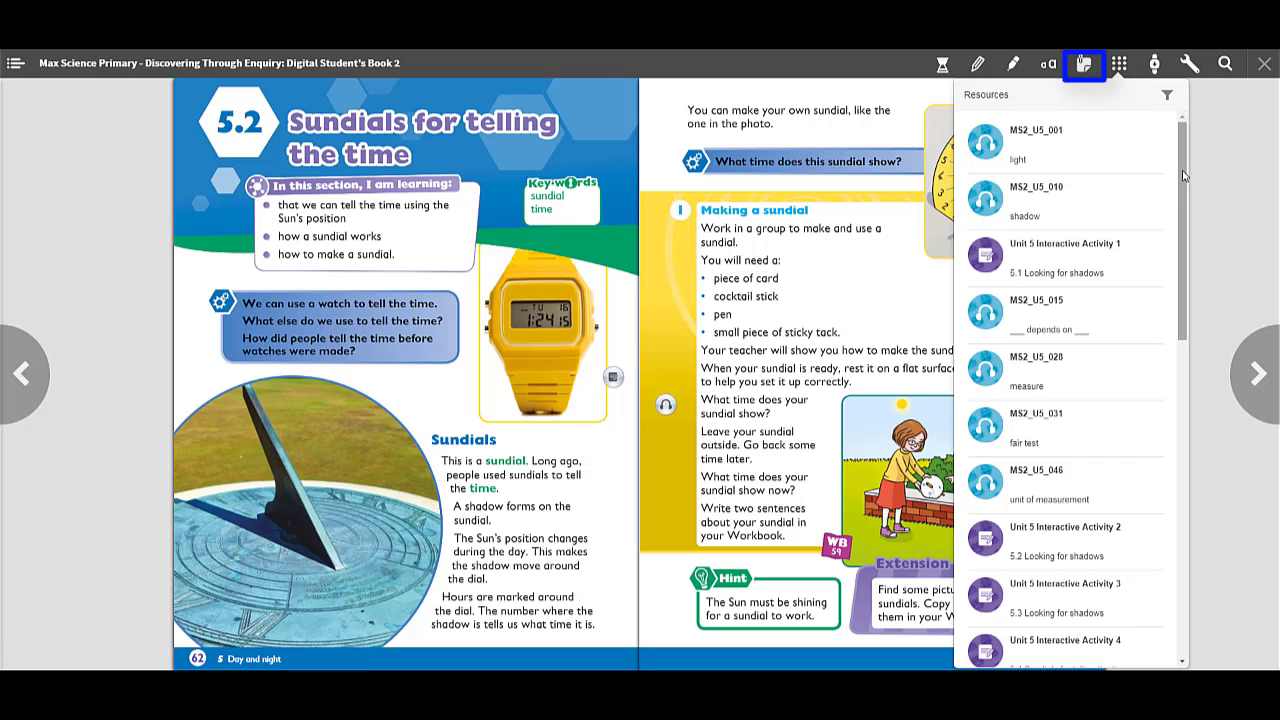
- Scroll the resources list and show the first blank's word choices in Looking for shadows
{"action": "scroll", "coordinate": [1190, 198], "scroll_direction": "down", "scroll_amount": 1}
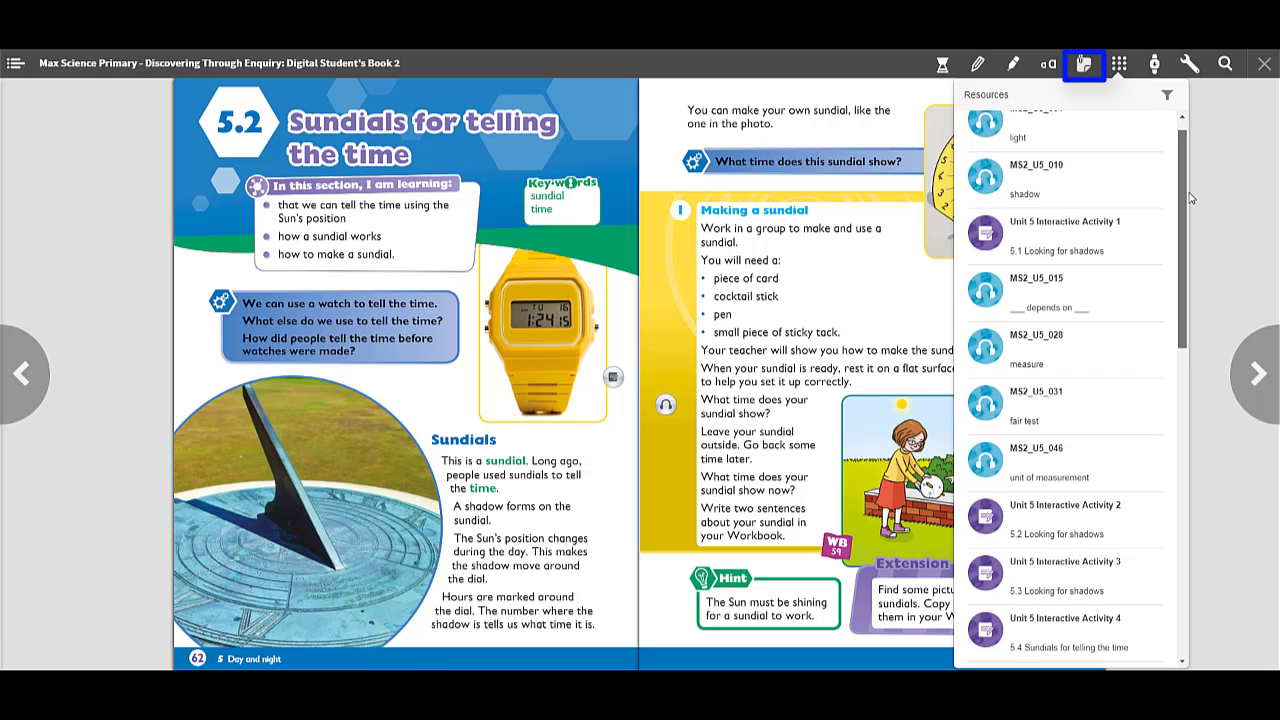
{"action": "left_click_drag", "start_coordinate": [1190, 198], "coordinate": [1214, 368]}
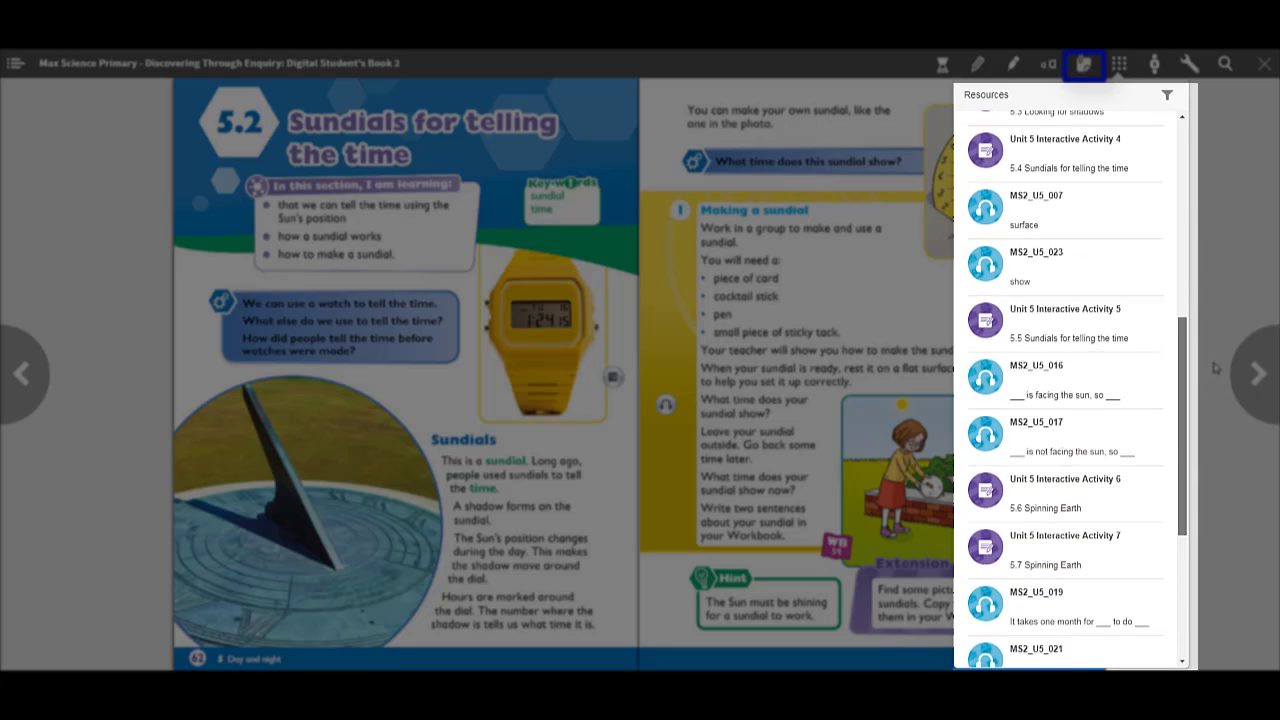
{"action": "left_click_drag", "start_coordinate": [1214, 368], "coordinate": [1197, 180]}
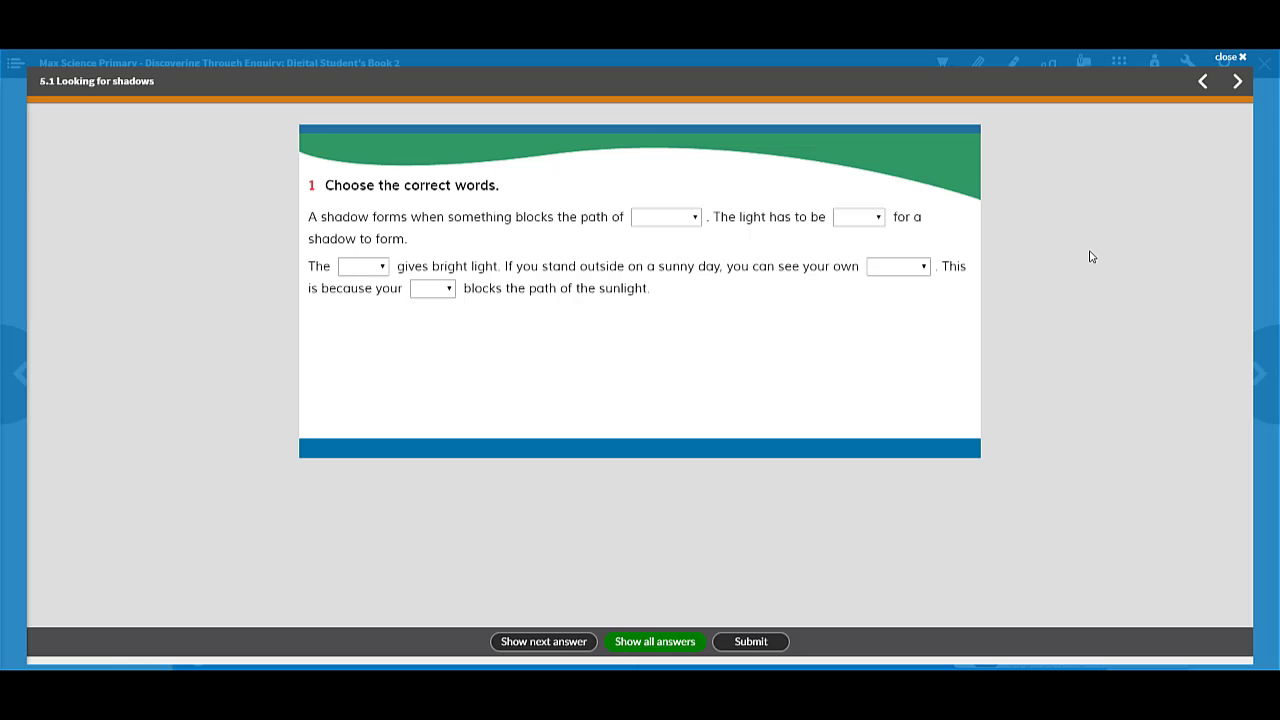
{"action": "left_click", "coordinate": [697, 222]}
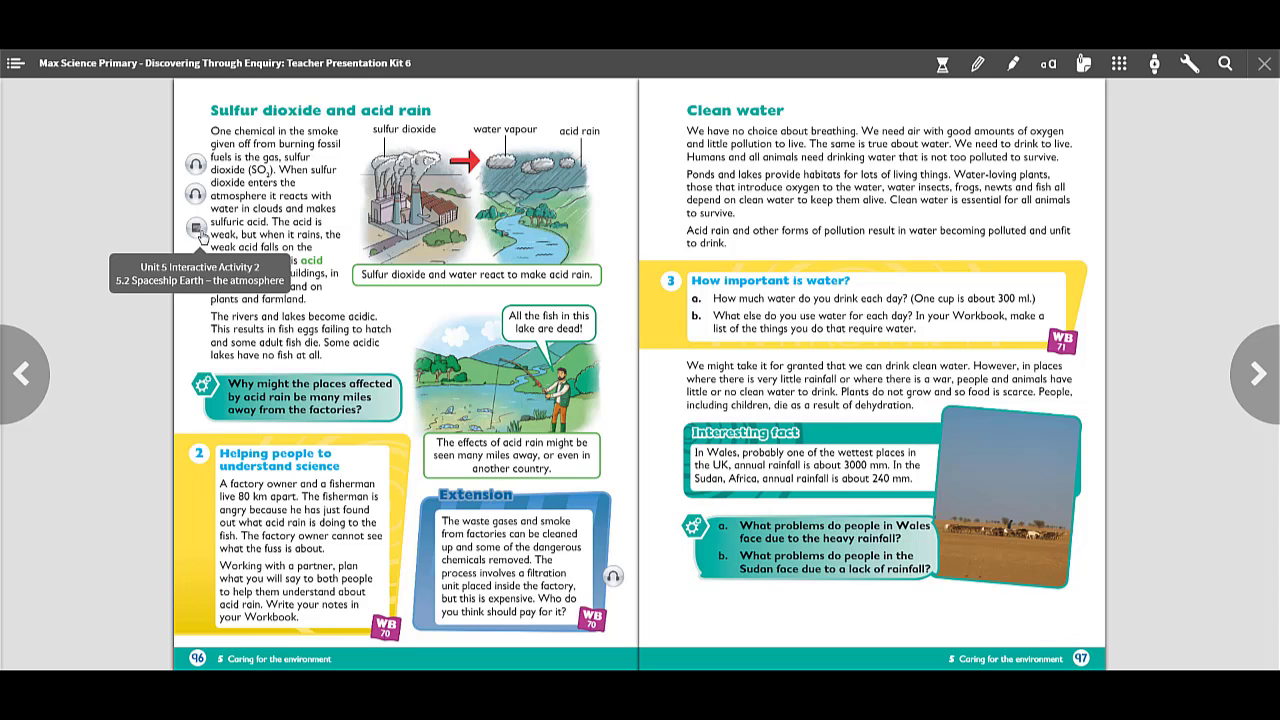
- Place 'blue' and 'cat' in the sentences, tick the three day/night statements, and submit
{"action": "left_click", "coordinate": [201, 236]}
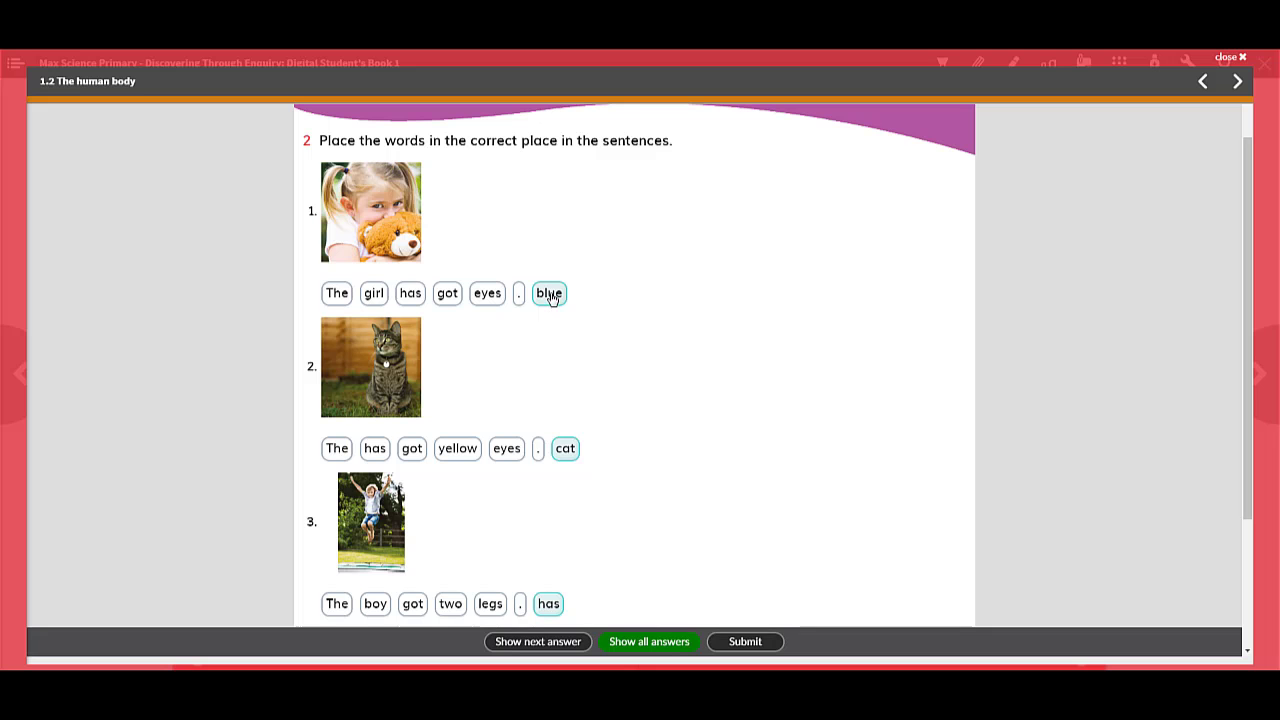
{"action": "left_click_drag", "start_coordinate": [549, 293], "coordinate": [477, 300]}
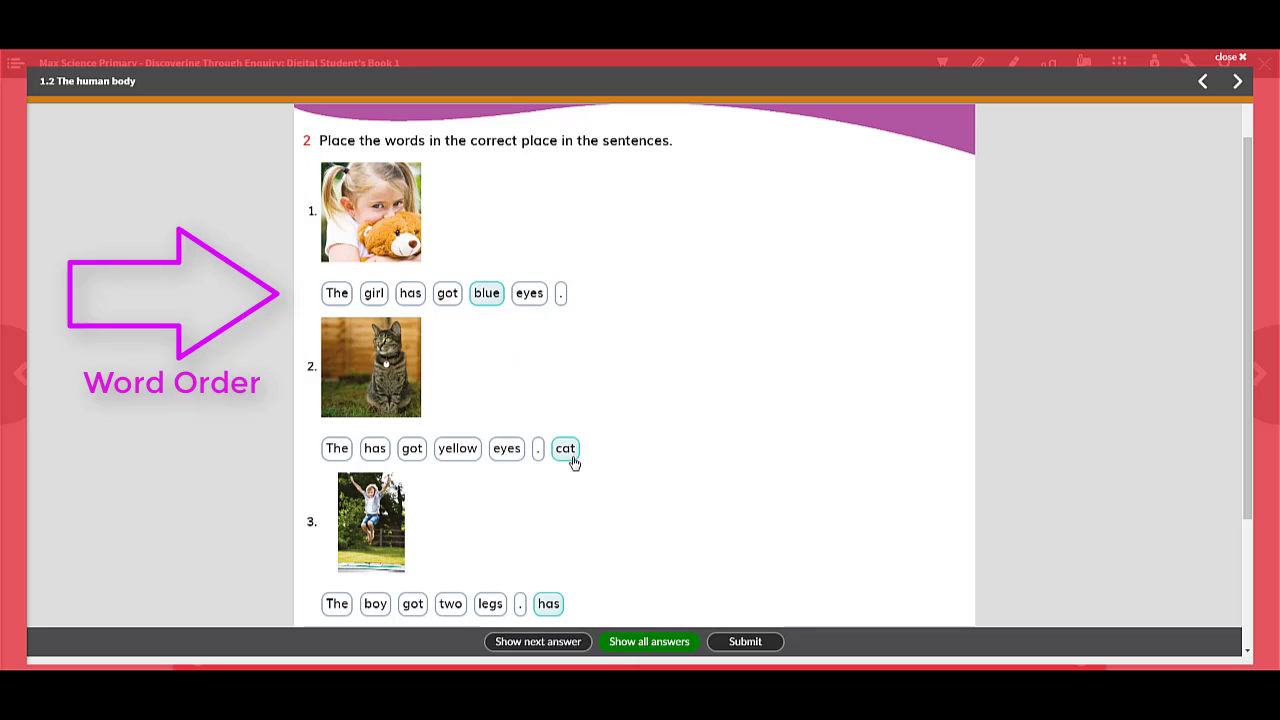
{"action": "left_click_drag", "start_coordinate": [566, 450], "coordinate": [368, 452]}
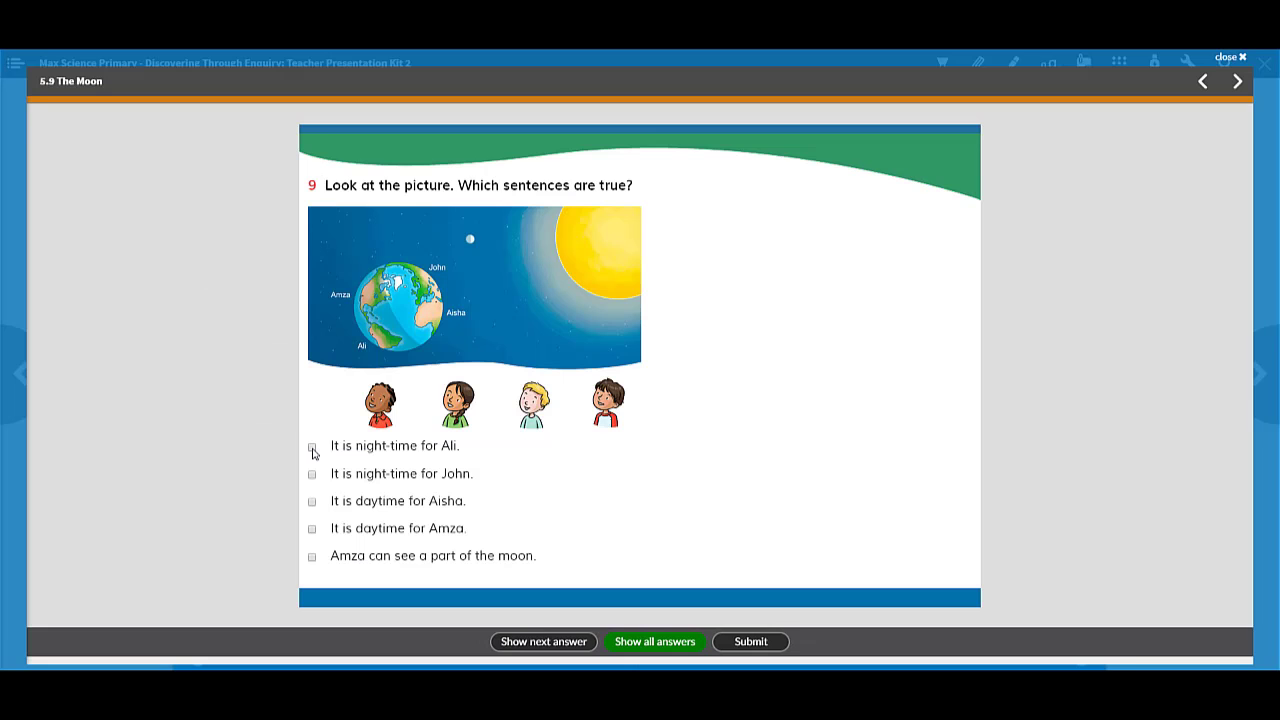
{"action": "left_click", "coordinate": [312, 447]}
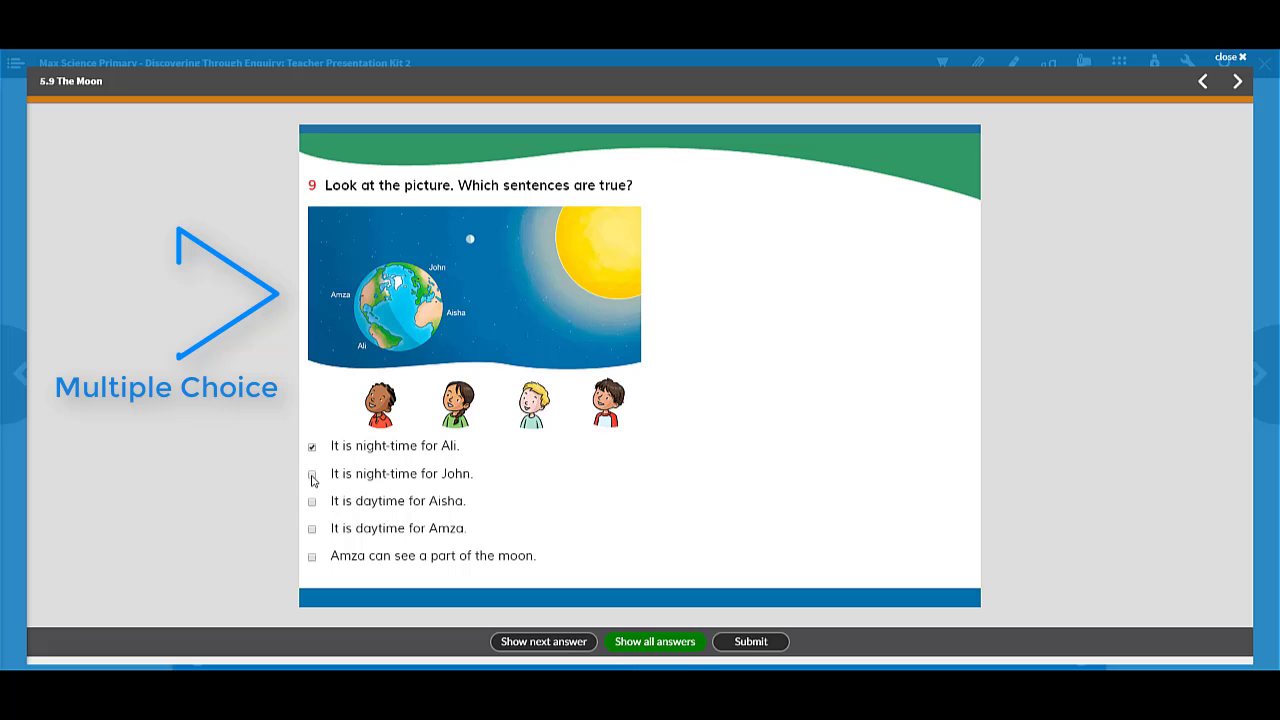
{"action": "left_click", "coordinate": [312, 501]}
{"action": "left_click", "coordinate": [312, 557]}
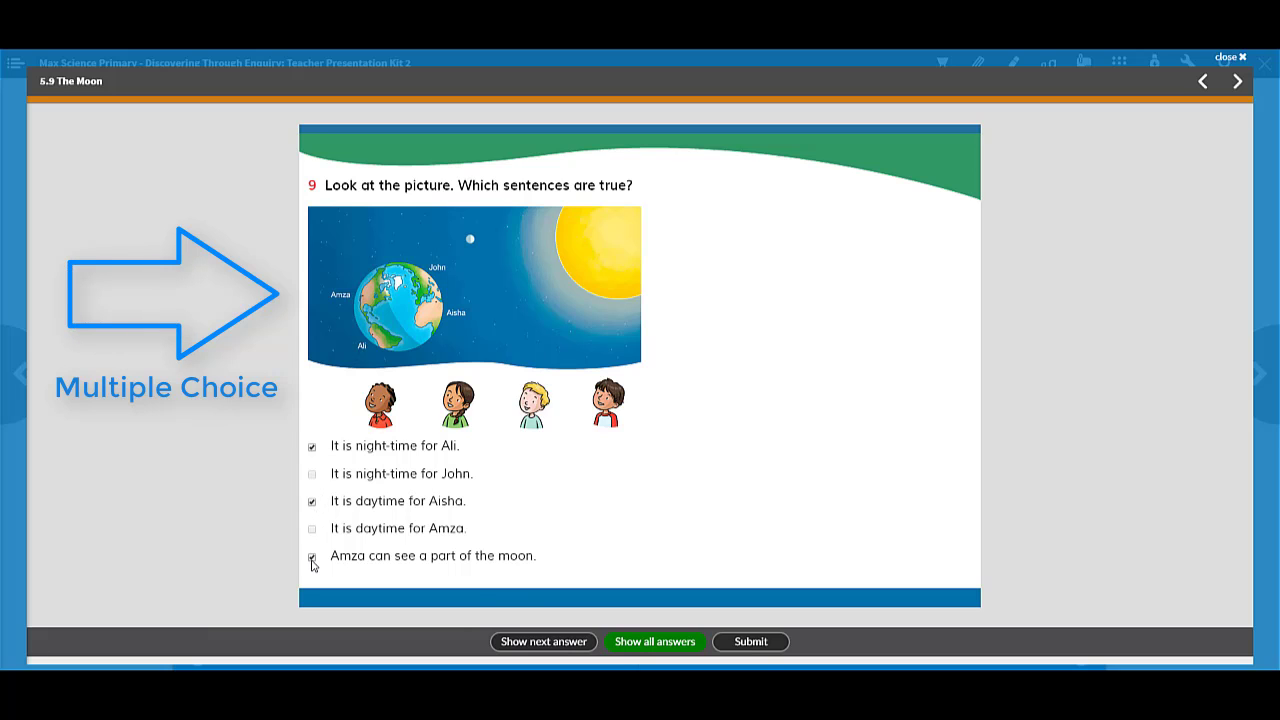
{"action": "left_click", "coordinate": [765, 645]}
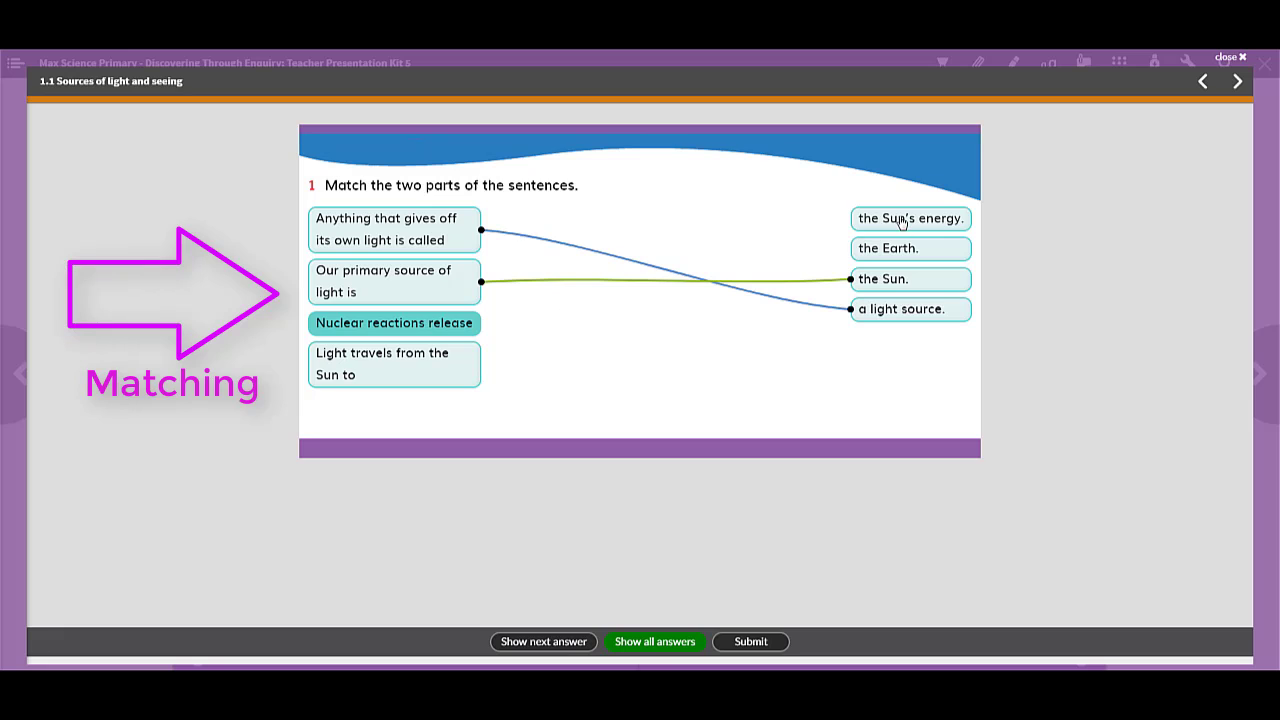
- Match 'Nuclear reactions release' and 'Light travels from the Sun to' to their endings and submit
{"action": "left_click", "coordinate": [900, 222]}
{"action": "left_click", "coordinate": [428, 367]}
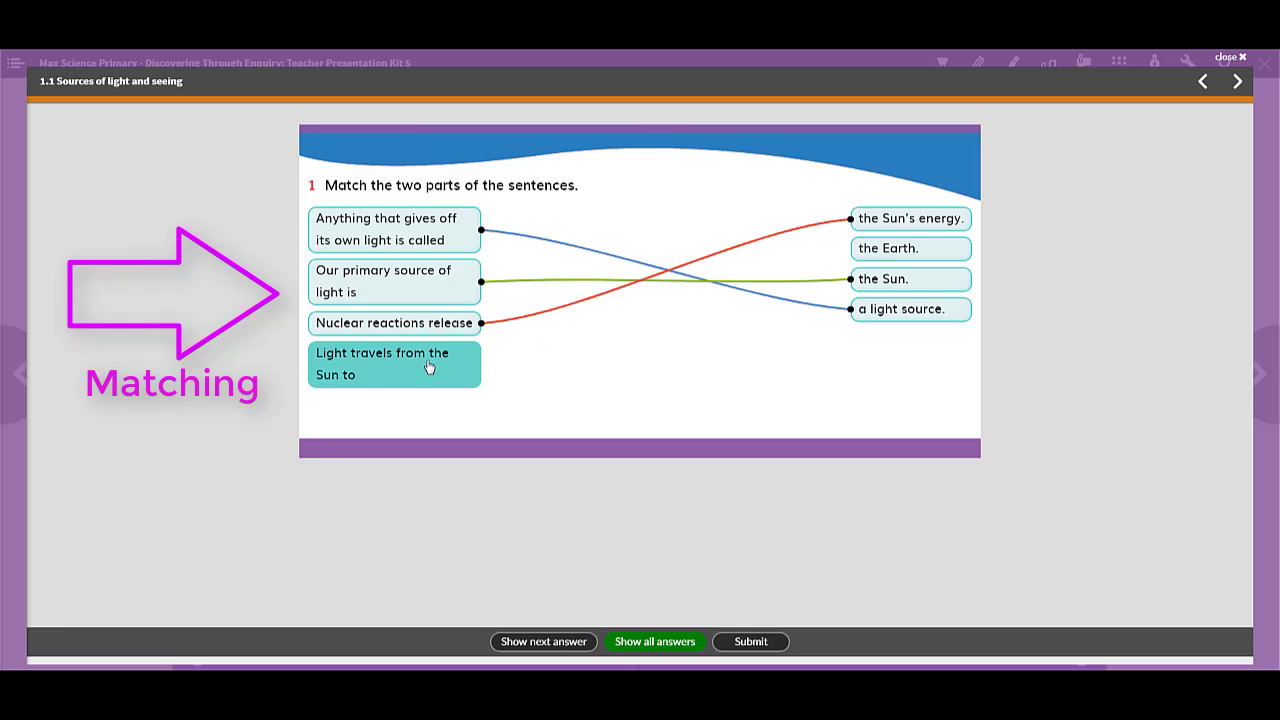
{"action": "left_click", "coordinate": [880, 258]}
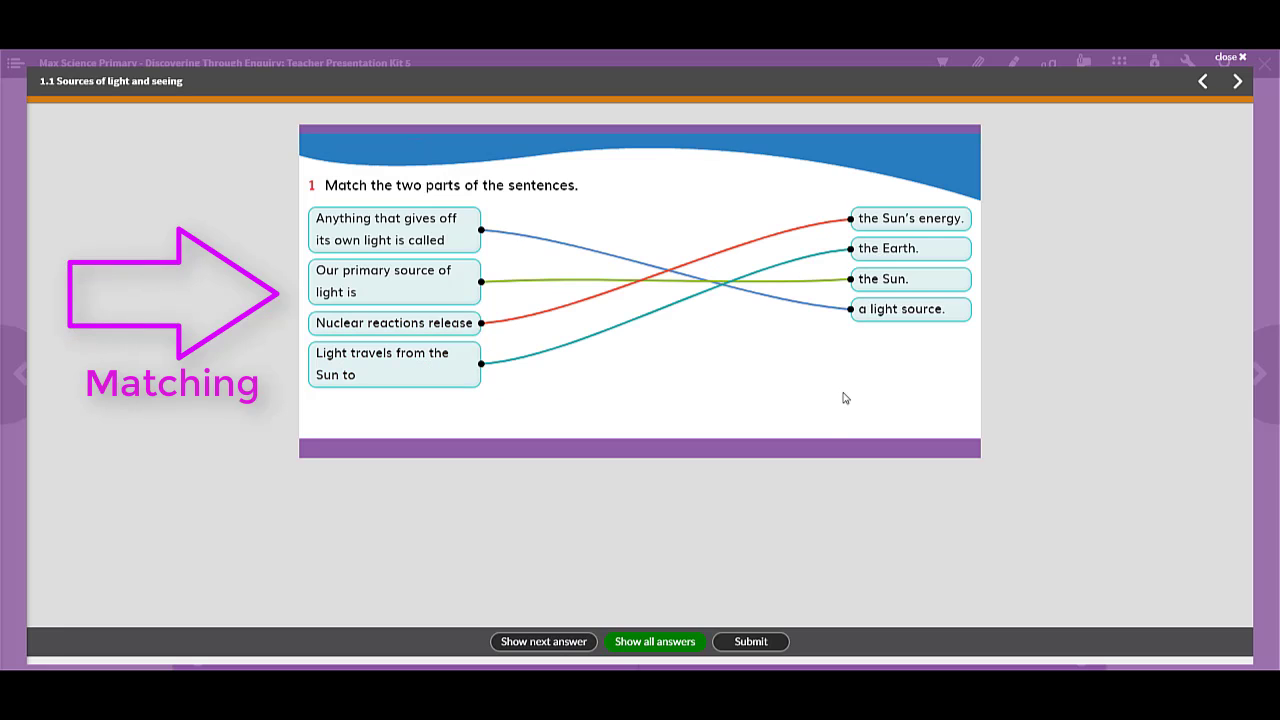
{"action": "left_click", "coordinate": [755, 641]}
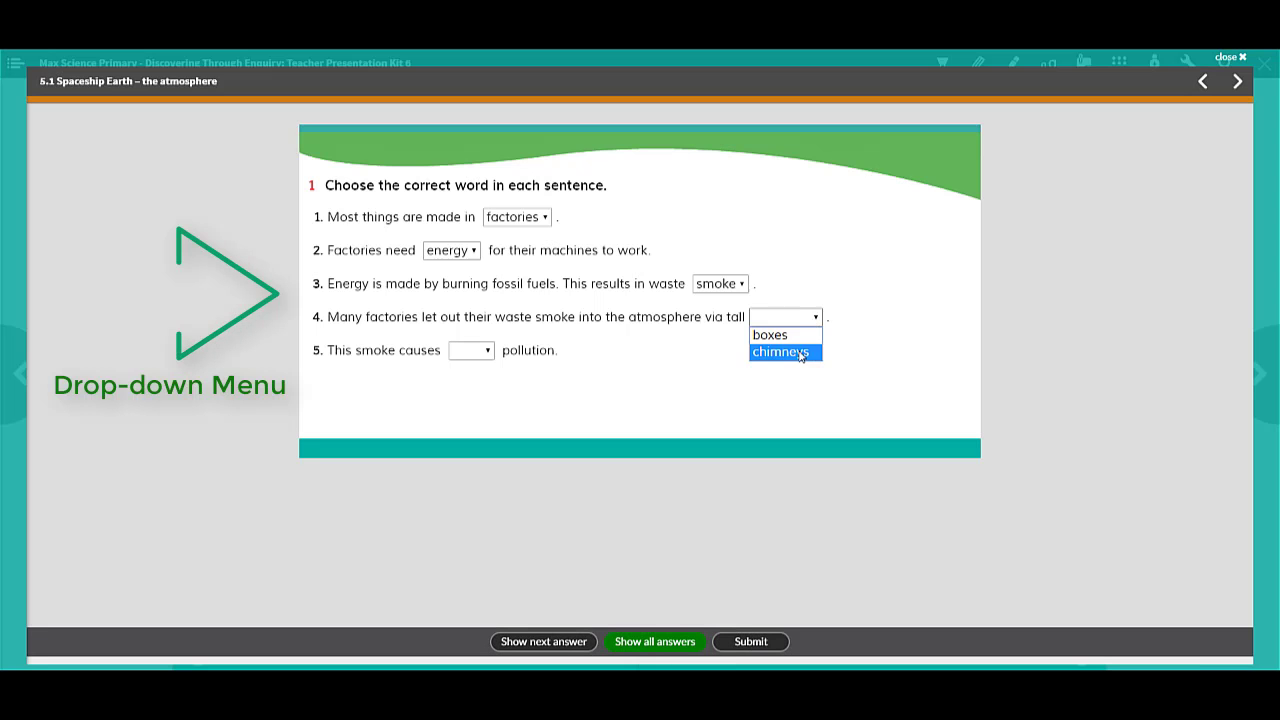
- Choose 'chimneys' for sentence 4 and 'air' for sentence 5, then submit
{"action": "left_click", "coordinate": [790, 352]}
{"action": "left_click", "coordinate": [490, 355]}
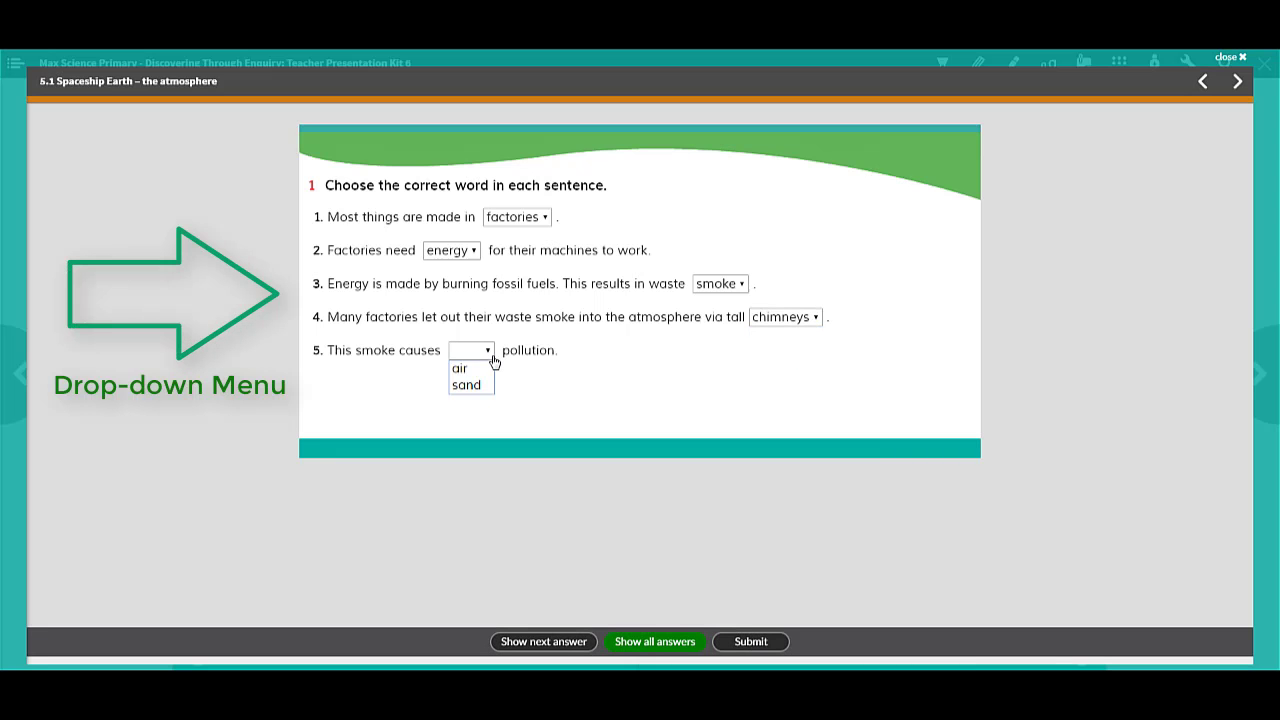
{"action": "left_click", "coordinate": [460, 368]}
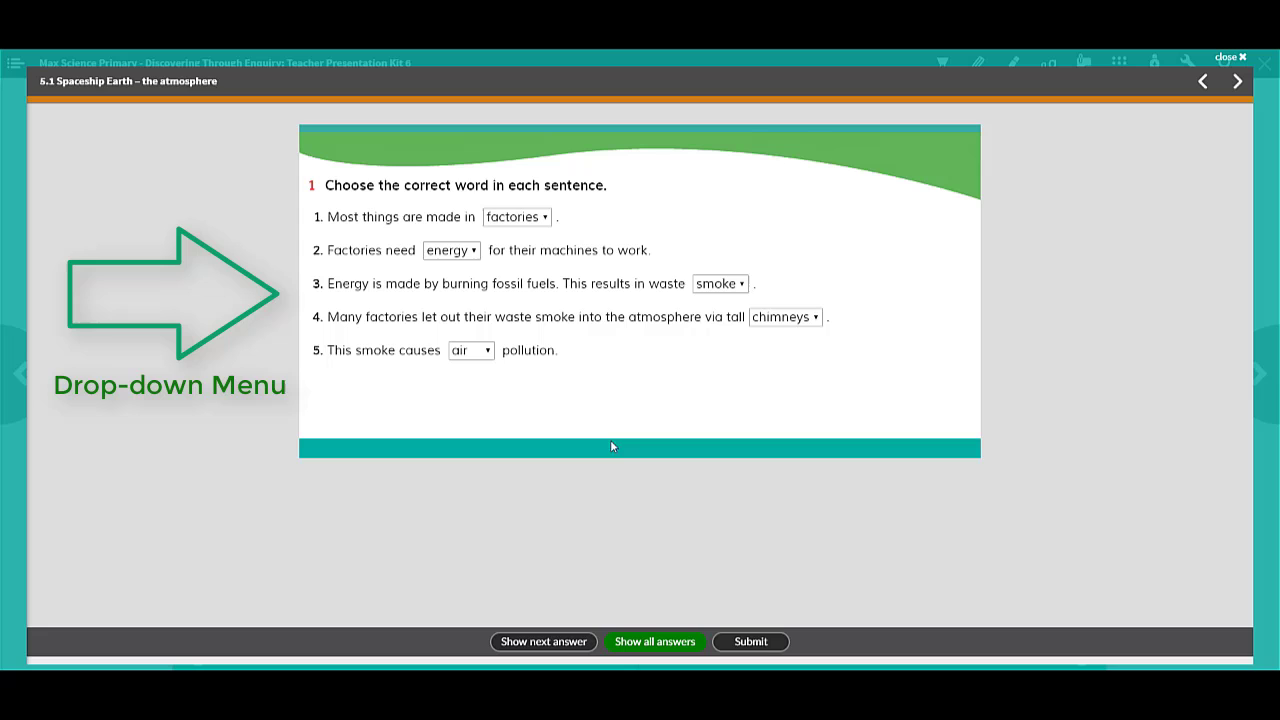
{"action": "left_click", "coordinate": [757, 642]}
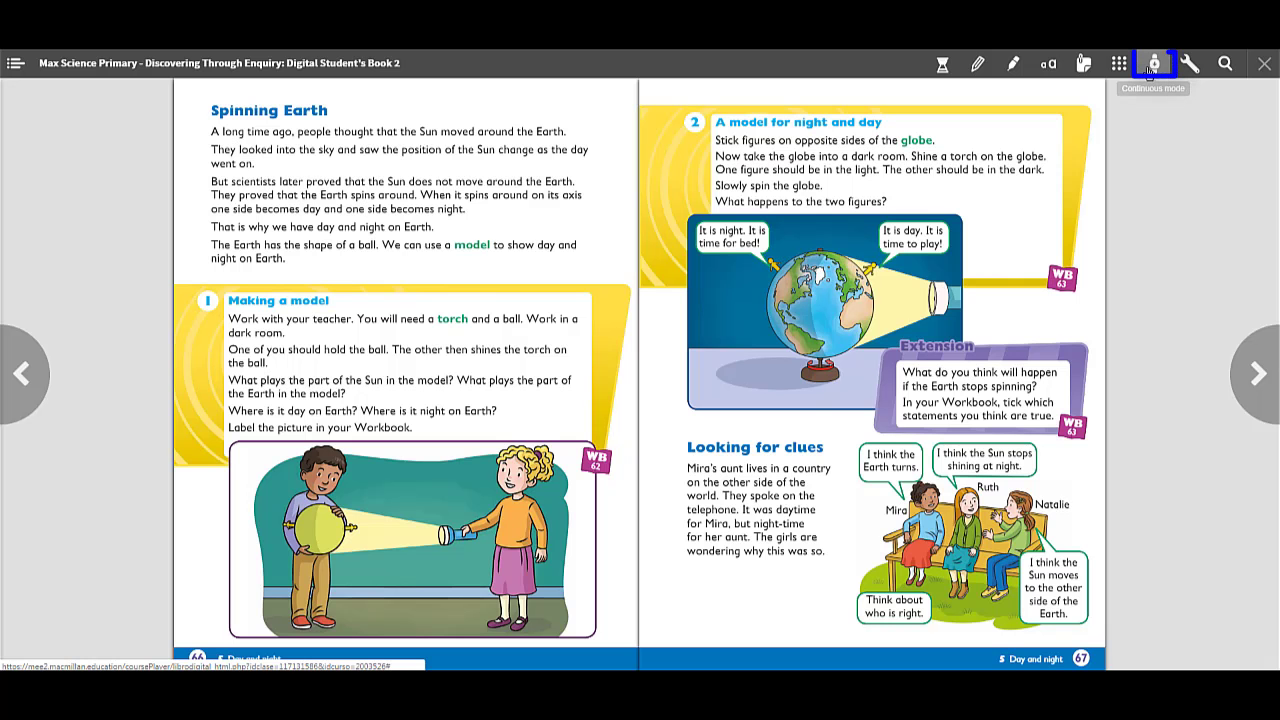
- Switch to continuous page view and scroll down through the night-and-day page
{"action": "left_click", "coordinate": [1149, 72]}
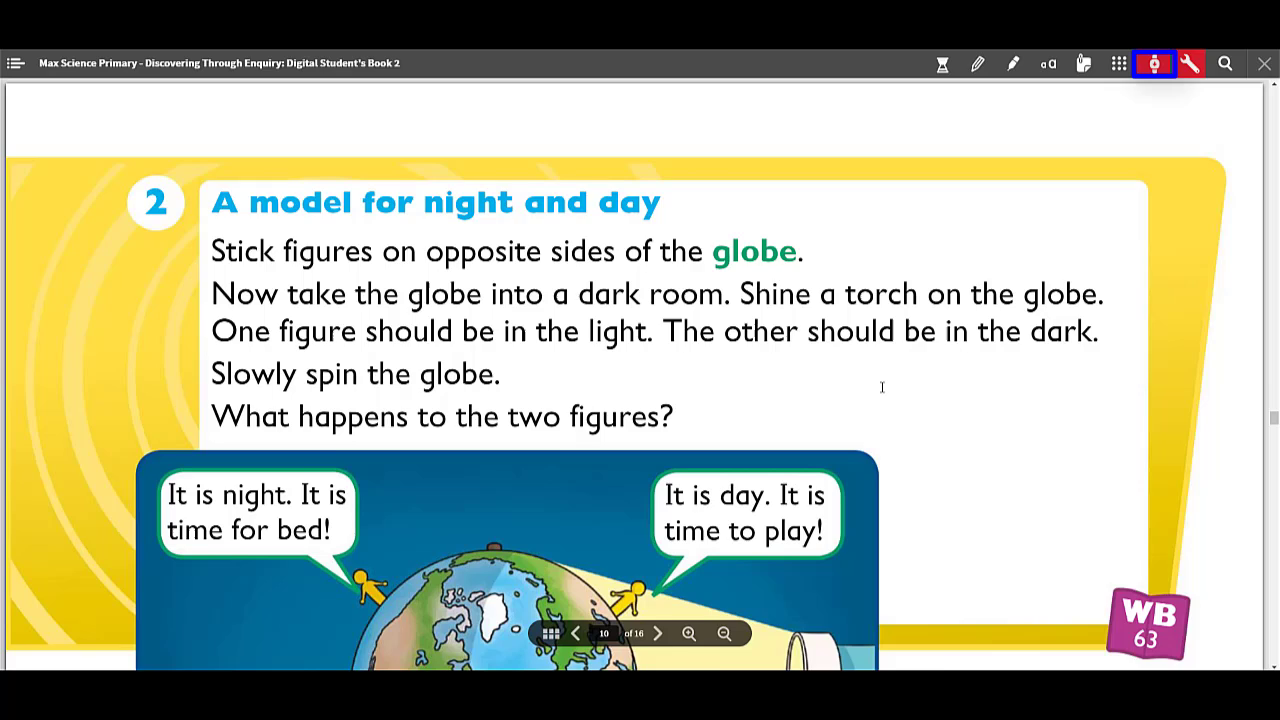
{"action": "scroll", "coordinate": [881, 384], "scroll_direction": "down", "scroll_amount": 3}
{"action": "scroll", "coordinate": [881, 381], "scroll_direction": "down", "scroll_amount": 1}
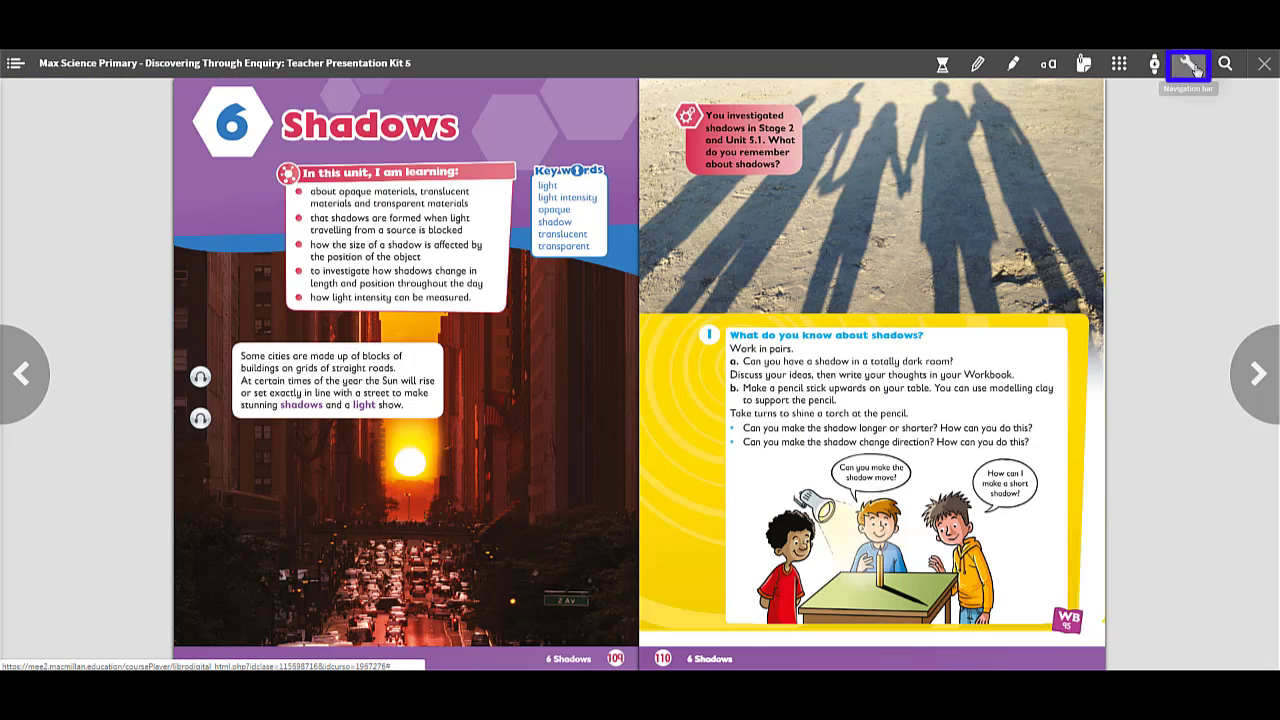
- Use the navigation bar's thumbnail overview to jump to the light rays and shadows spread
{"action": "left_click", "coordinate": [1193, 66]}
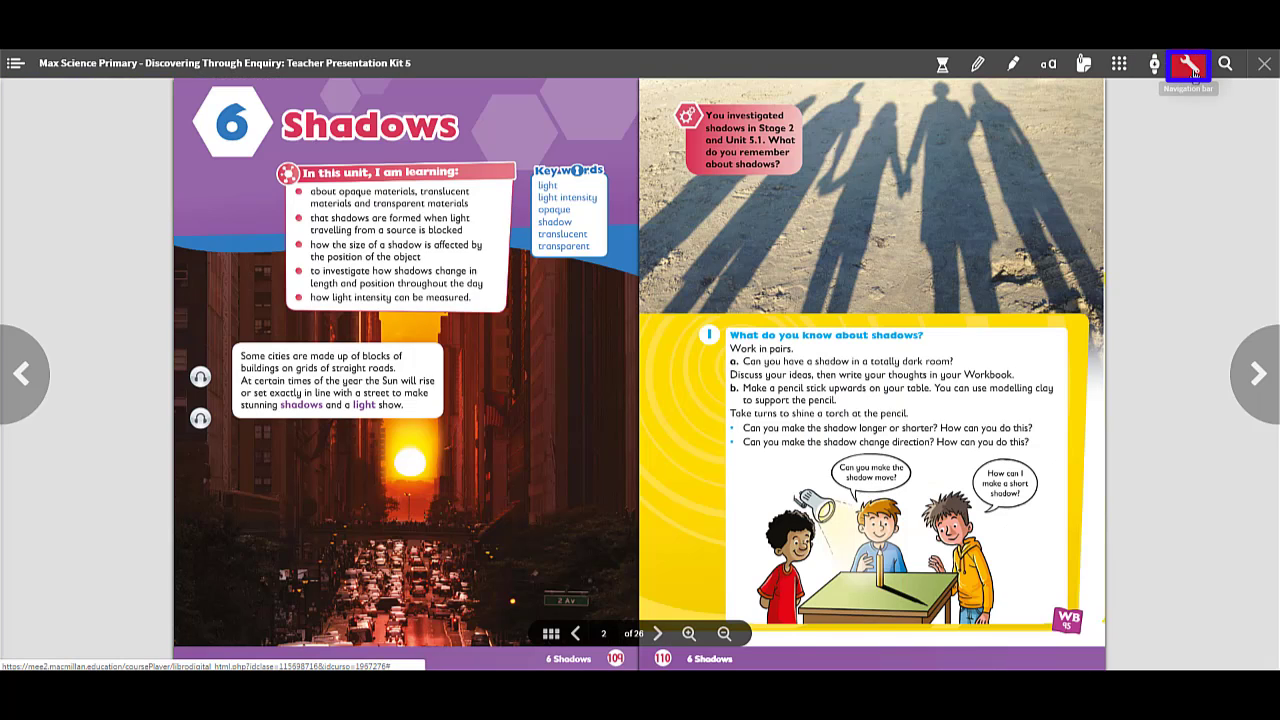
{"action": "left_click", "coordinate": [551, 633]}
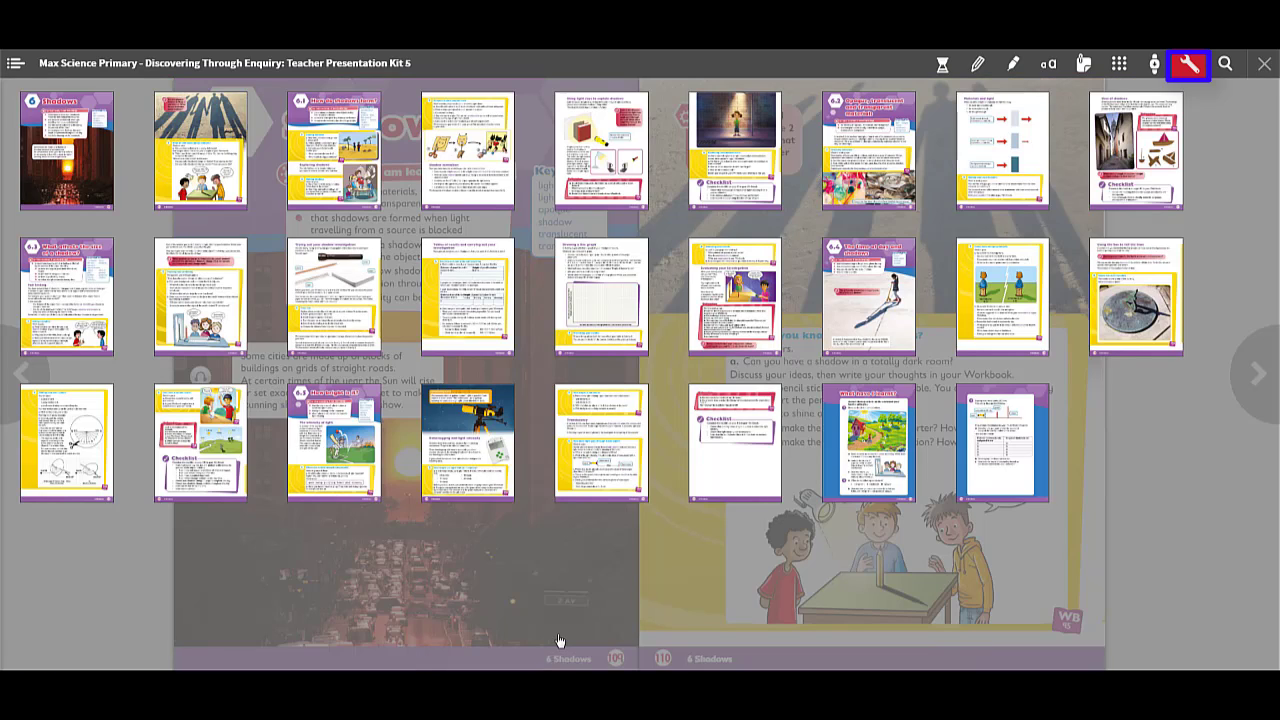
{"action": "left_click", "coordinate": [743, 185]}
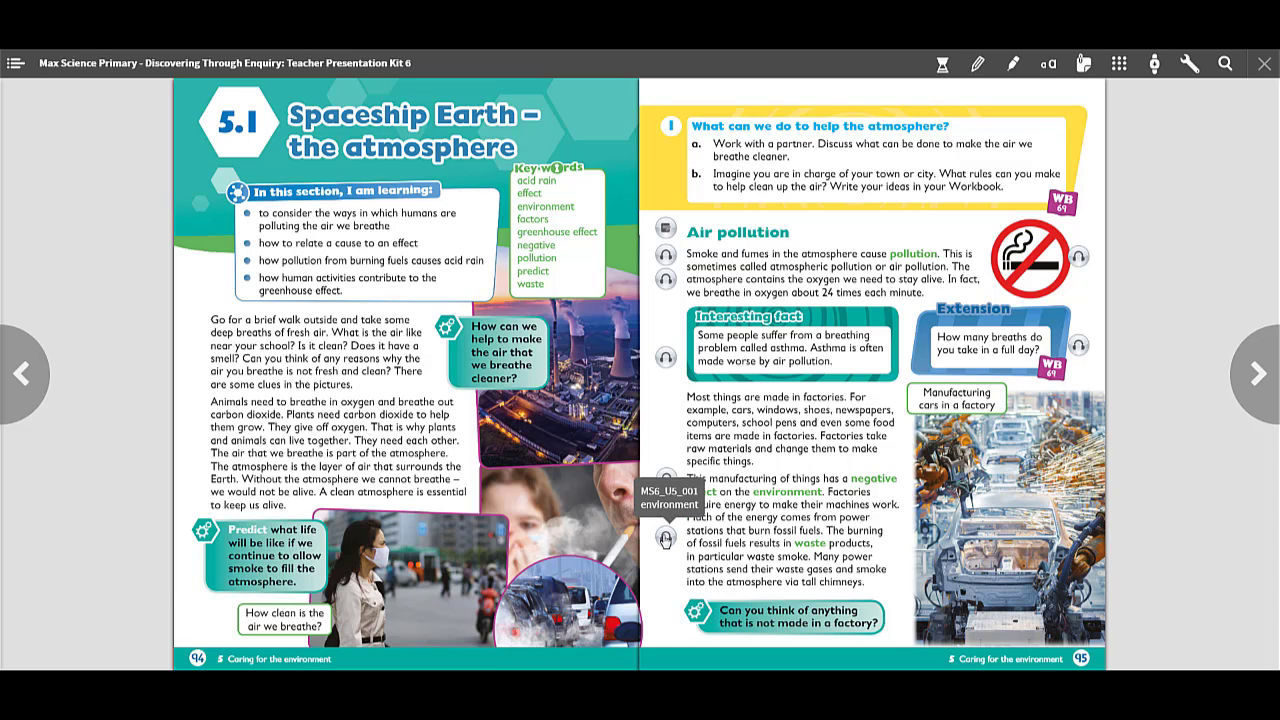
- Play the 'environment' key-word audio clip on the Spaceship Earth spread
{"action": "left_click", "coordinate": [665, 538]}
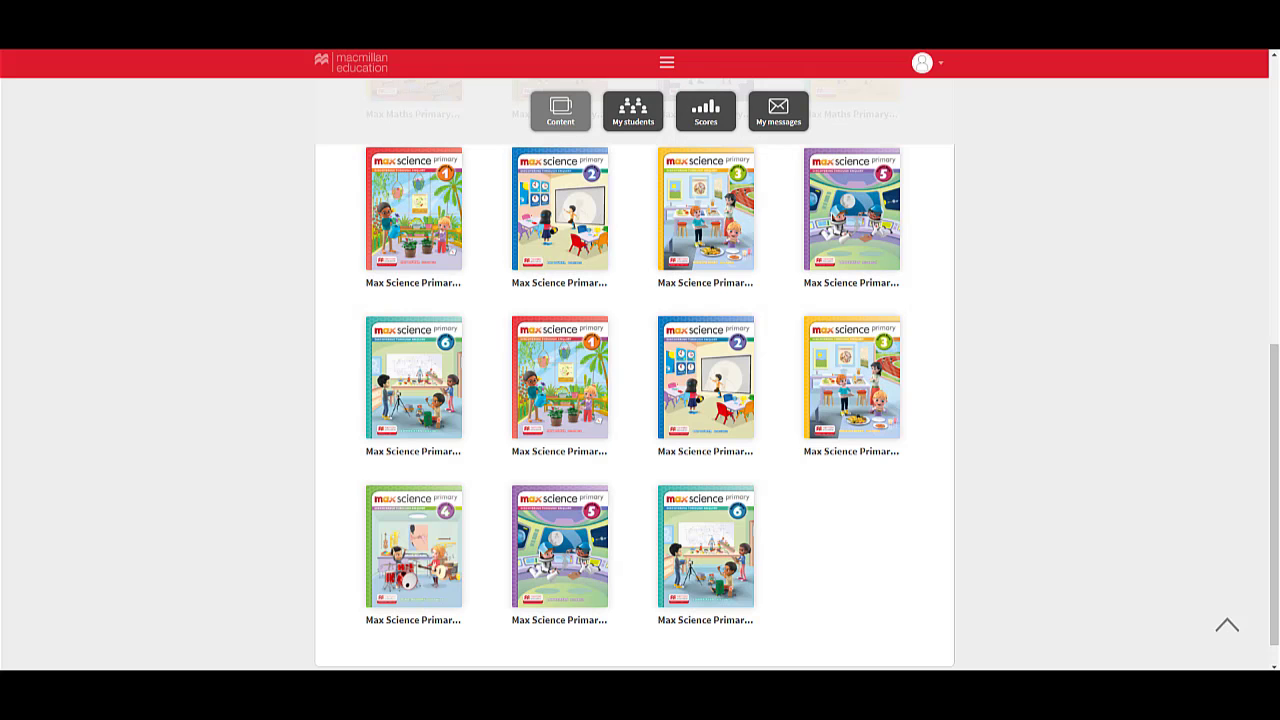
{"action": "left_click", "coordinate": [647, 120]}
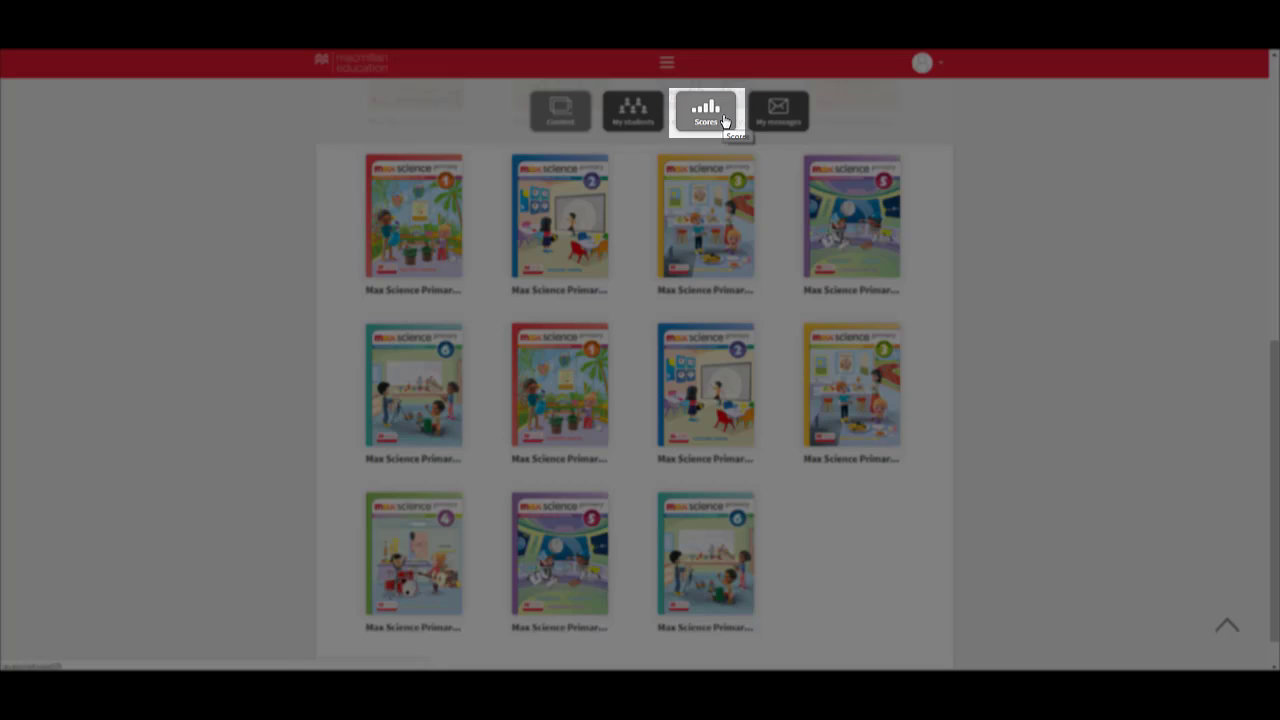
{"action": "left_click", "coordinate": [724, 121]}
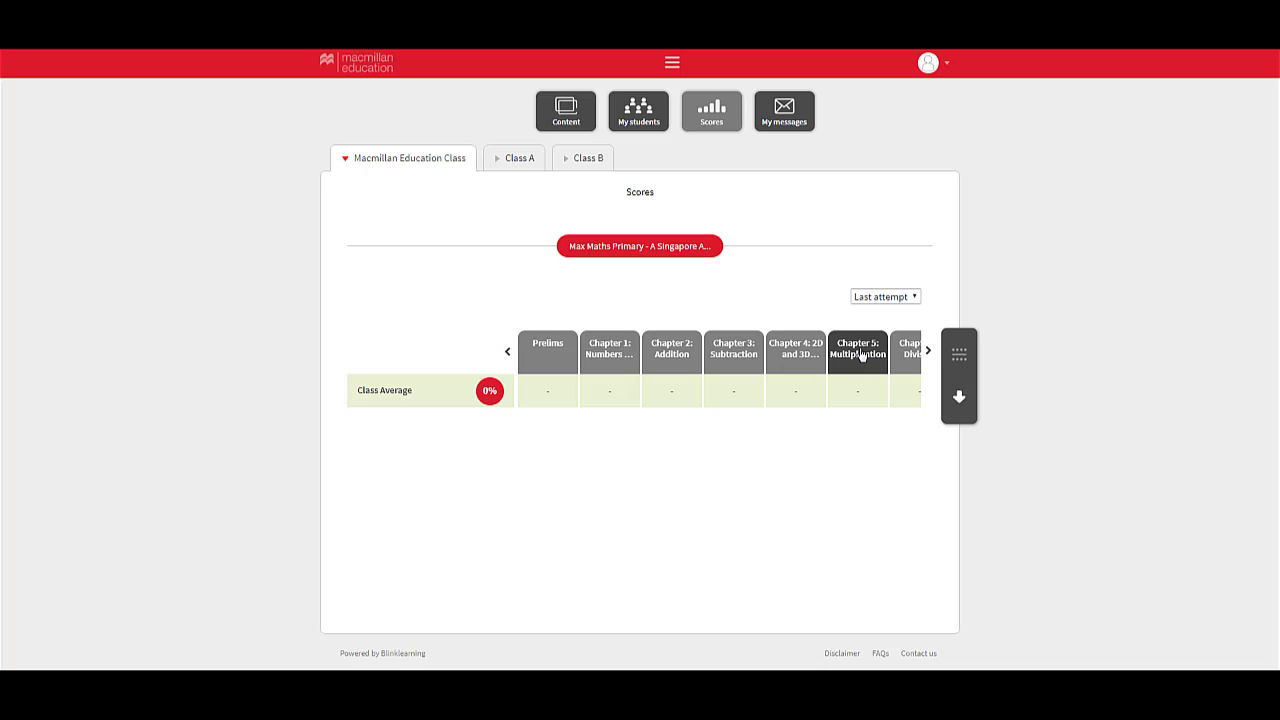
{"action": "left_click", "coordinate": [915, 299]}
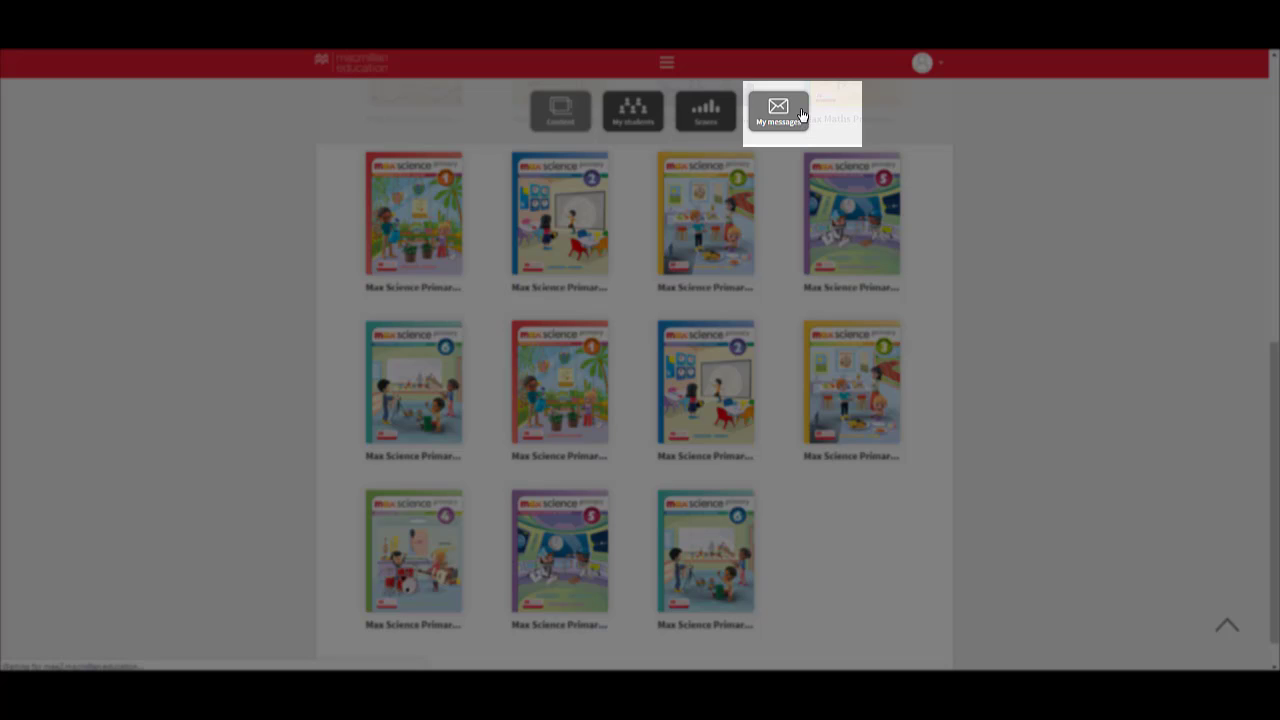
- Open My messages and dismiss the multimedia attachment chooser
{"action": "left_click", "coordinate": [801, 115]}
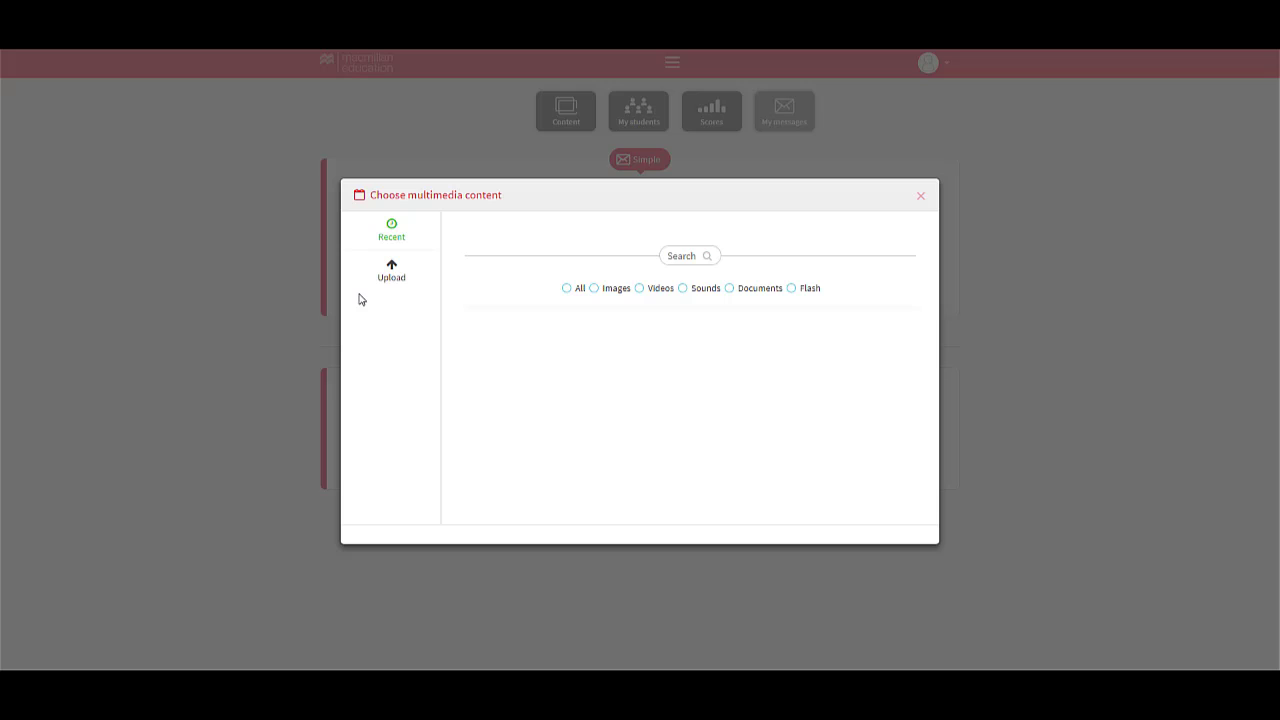
{"action": "left_click", "coordinate": [926, 199]}
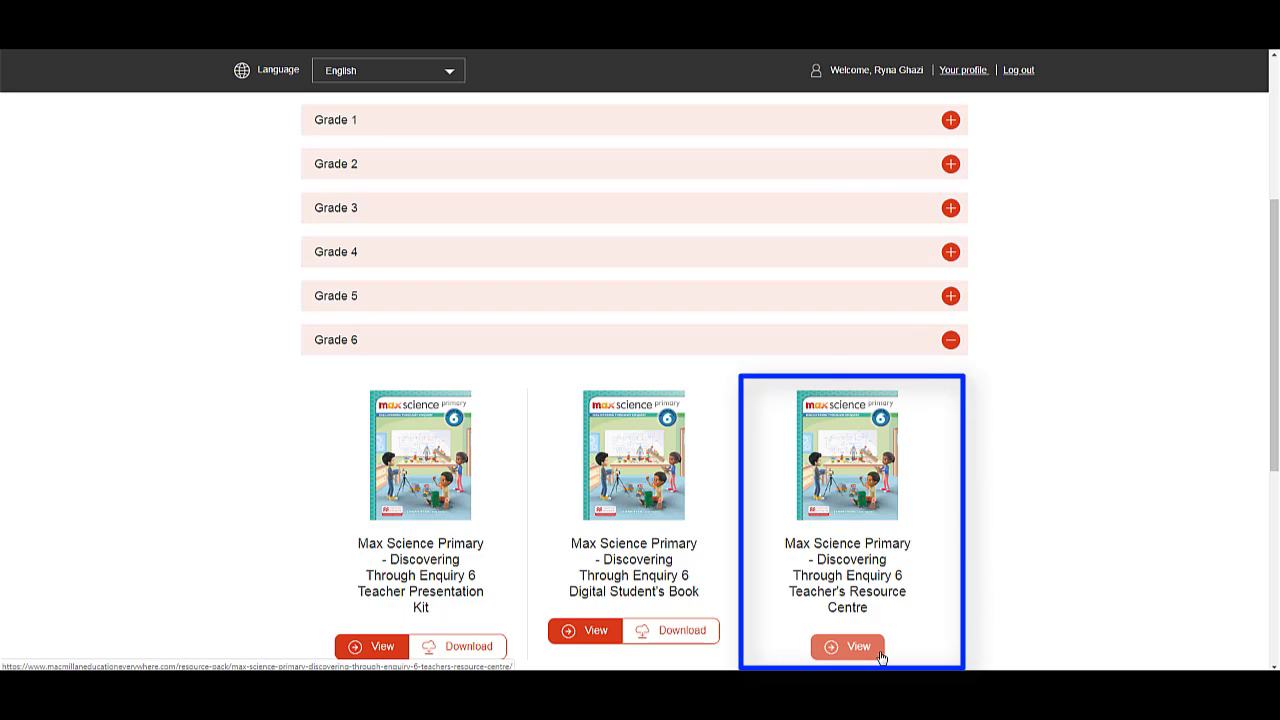
- Open Grade 6 Teacher's Resource Centre and scroll through the Max Science Flashcards PDF
{"action": "left_click", "coordinate": [881, 657]}
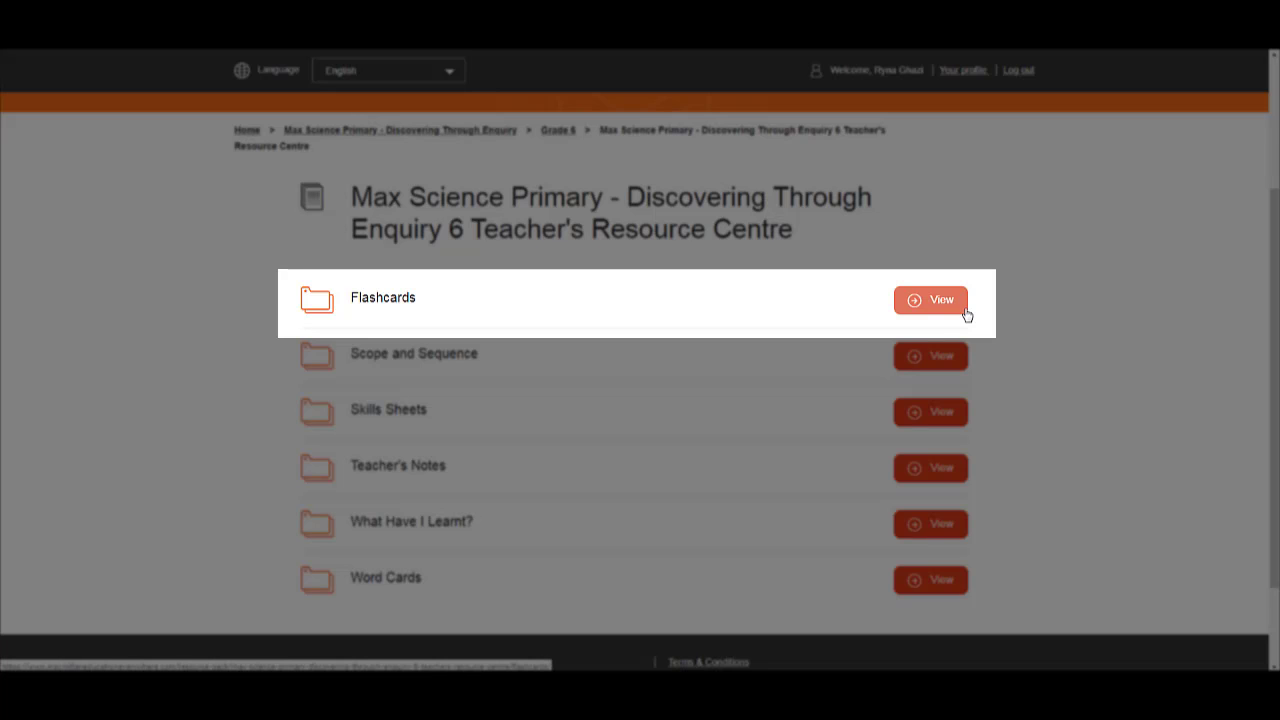
{"action": "left_click", "coordinate": [930, 300]}
{"action": "scroll", "coordinate": [1274, 205], "scroll_direction": "down", "scroll_amount": 2}
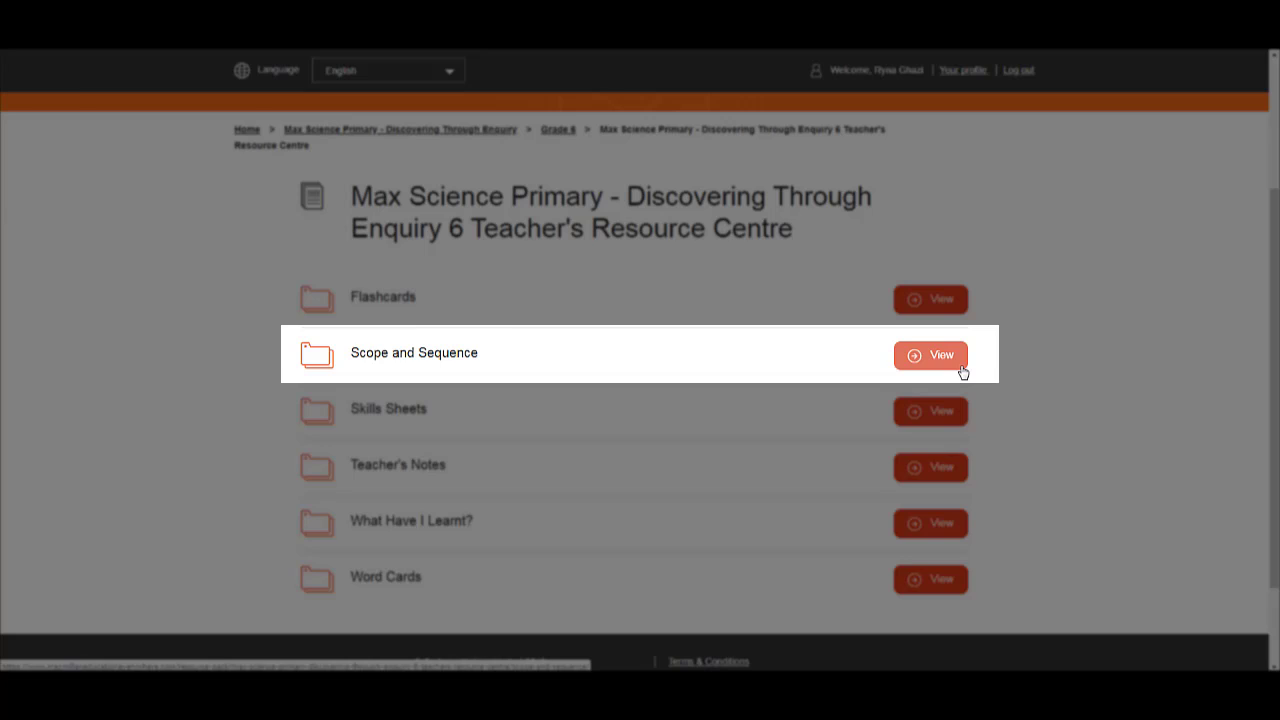
{"action": "scroll", "coordinate": [640, 360], "scroll_direction": "down", "scroll_amount": 2}
{"action": "scroll", "coordinate": [640, 360], "scroll_direction": "down", "scroll_amount": 2}
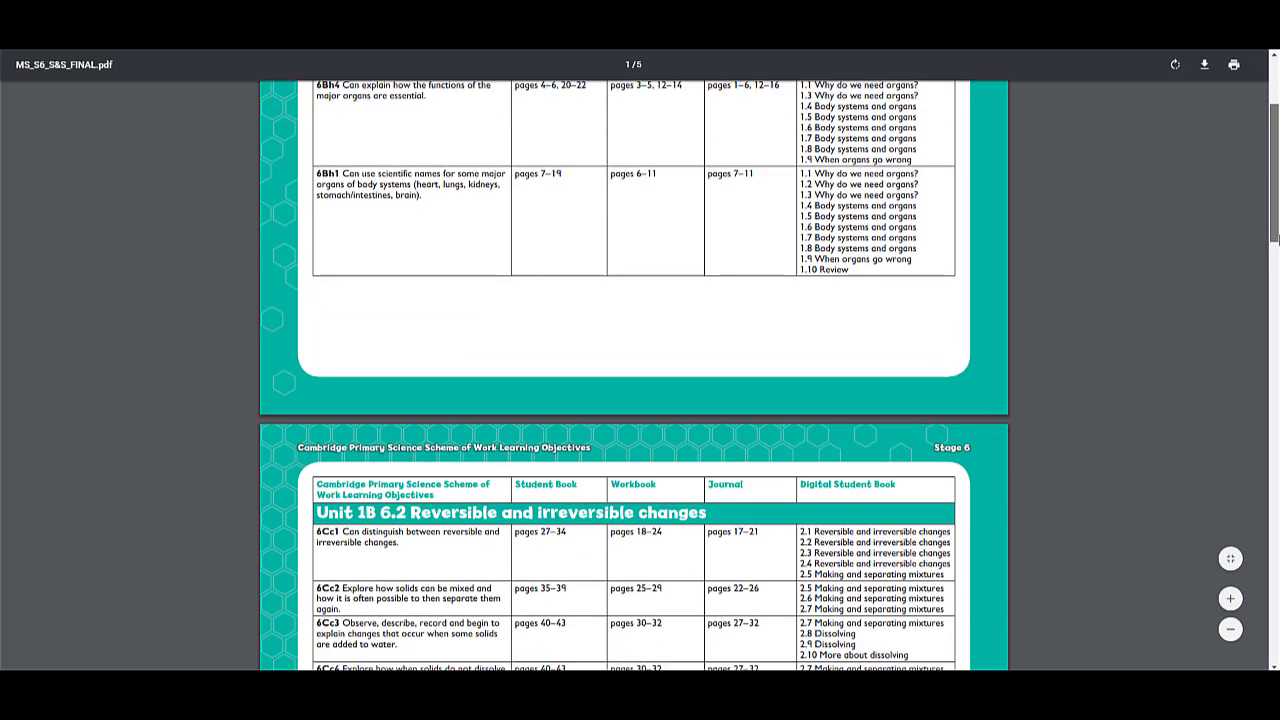
{"action": "scroll", "coordinate": [640, 360], "scroll_direction": "down", "scroll_amount": 2}
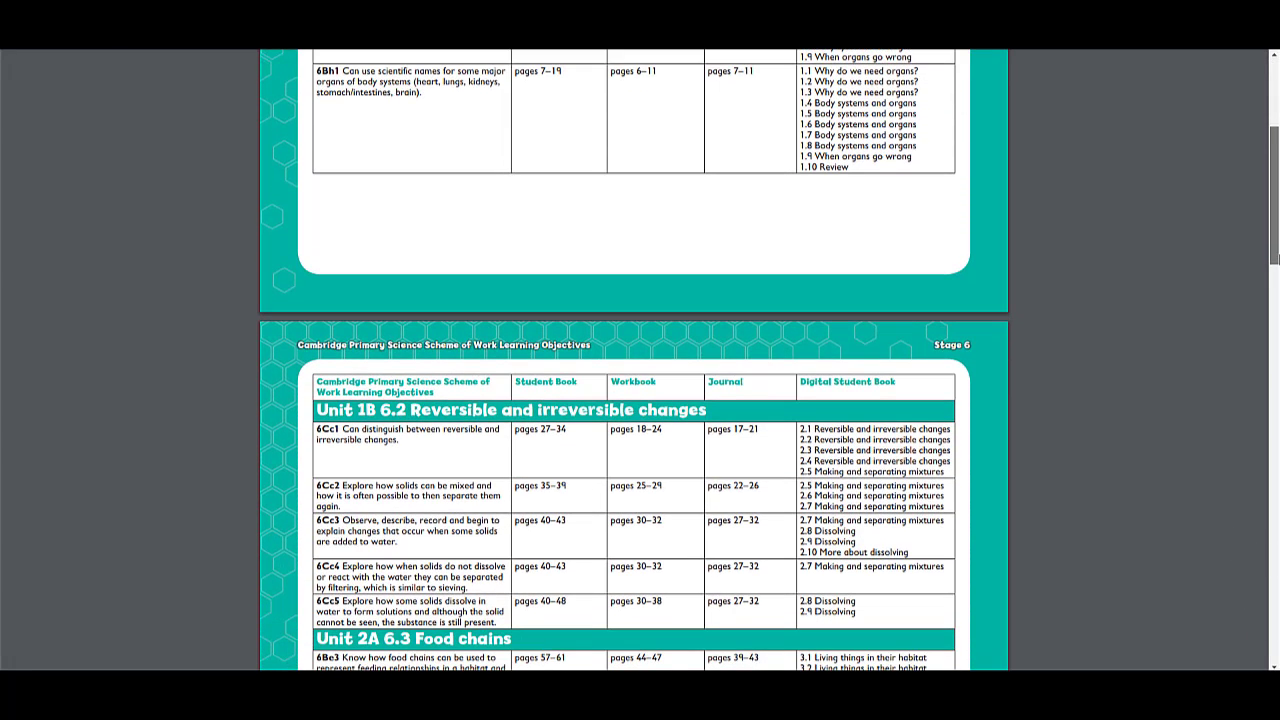
{"action": "scroll", "coordinate": [640, 360], "scroll_direction": "down", "scroll_amount": 1}
{"action": "scroll", "coordinate": [640, 360], "scroll_direction": "down", "scroll_amount": 2}
{"action": "scroll", "coordinate": [640, 360], "scroll_direction": "down", "scroll_amount": 2}
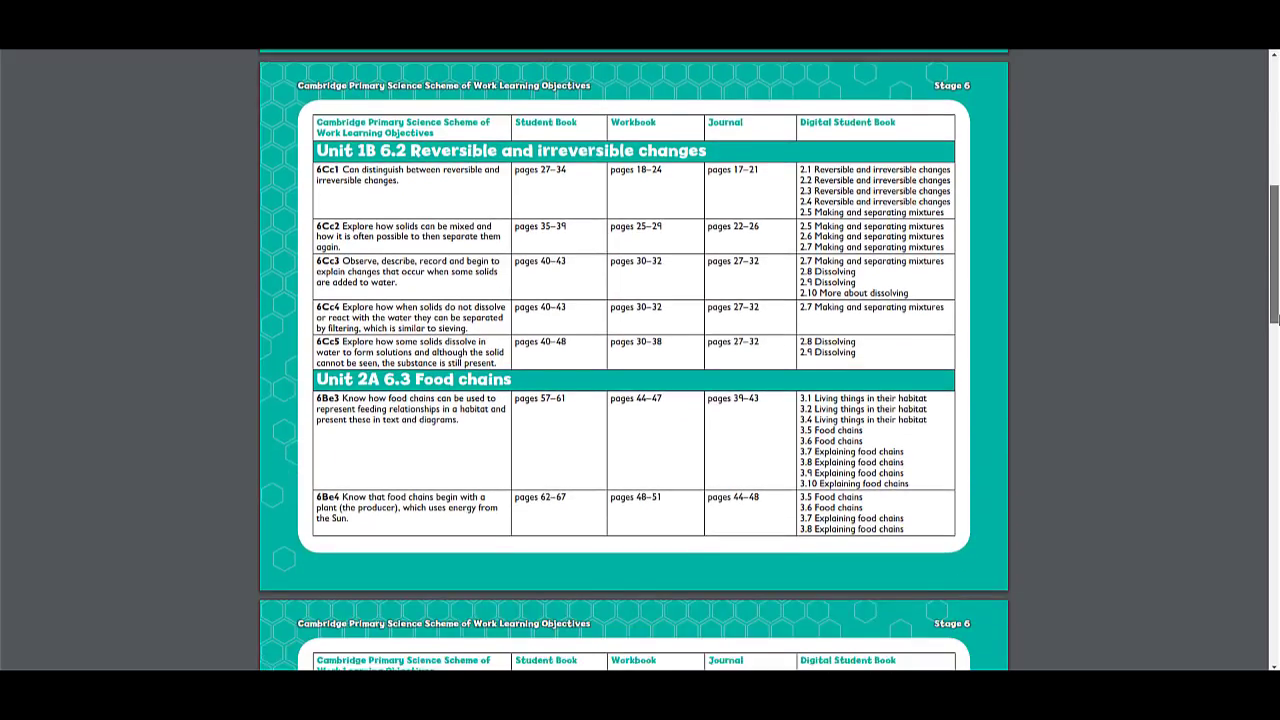
{"action": "scroll", "coordinate": [640, 360], "scroll_direction": "down", "scroll_amount": 2}
{"action": "scroll", "coordinate": [640, 360], "scroll_direction": "down", "scroll_amount": 3}
{"action": "scroll", "coordinate": [640, 360], "scroll_direction": "down", "scroll_amount": 1}
{"action": "scroll", "coordinate": [640, 360], "scroll_direction": "down", "scroll_amount": 1}
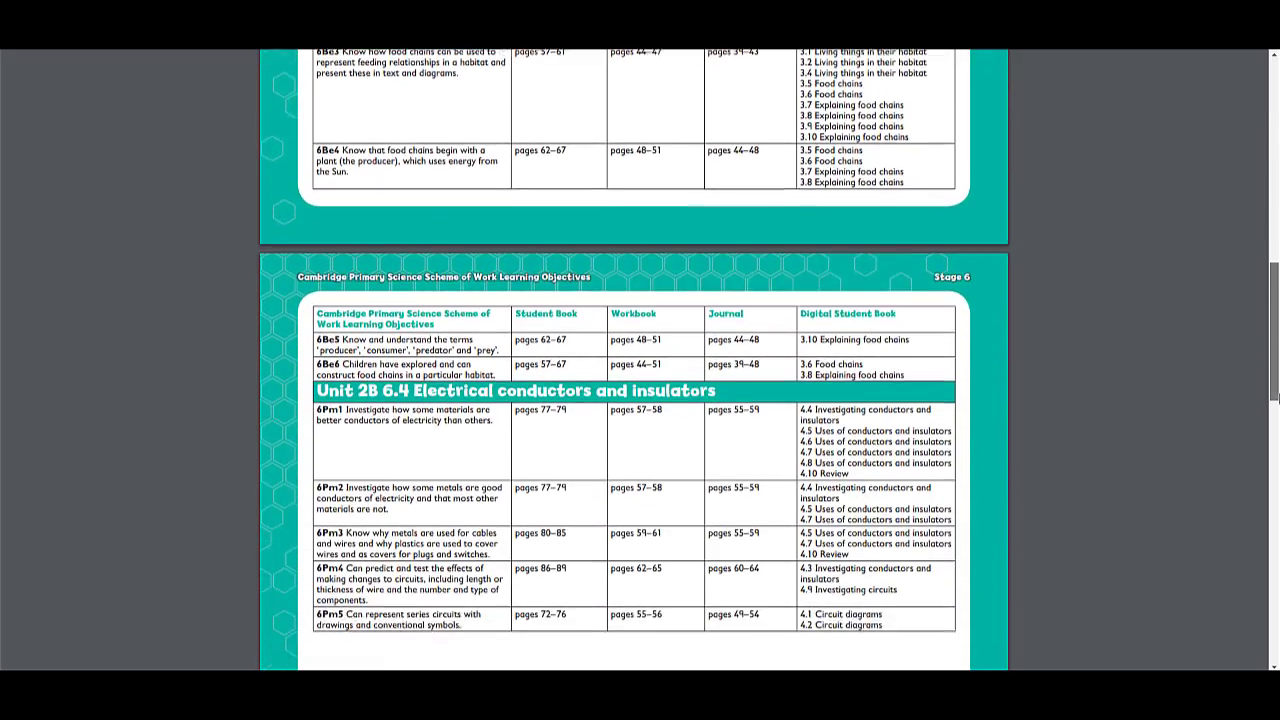
{"action": "scroll", "coordinate": [640, 360], "scroll_direction": "down", "scroll_amount": 1}
{"action": "scroll", "coordinate": [640, 360], "scroll_direction": "down", "scroll_amount": 1}
{"action": "scroll", "coordinate": [640, 360], "scroll_direction": "down", "scroll_amount": 1}
{"action": "scroll", "coordinate": [640, 360], "scroll_direction": "down", "scroll_amount": 2}
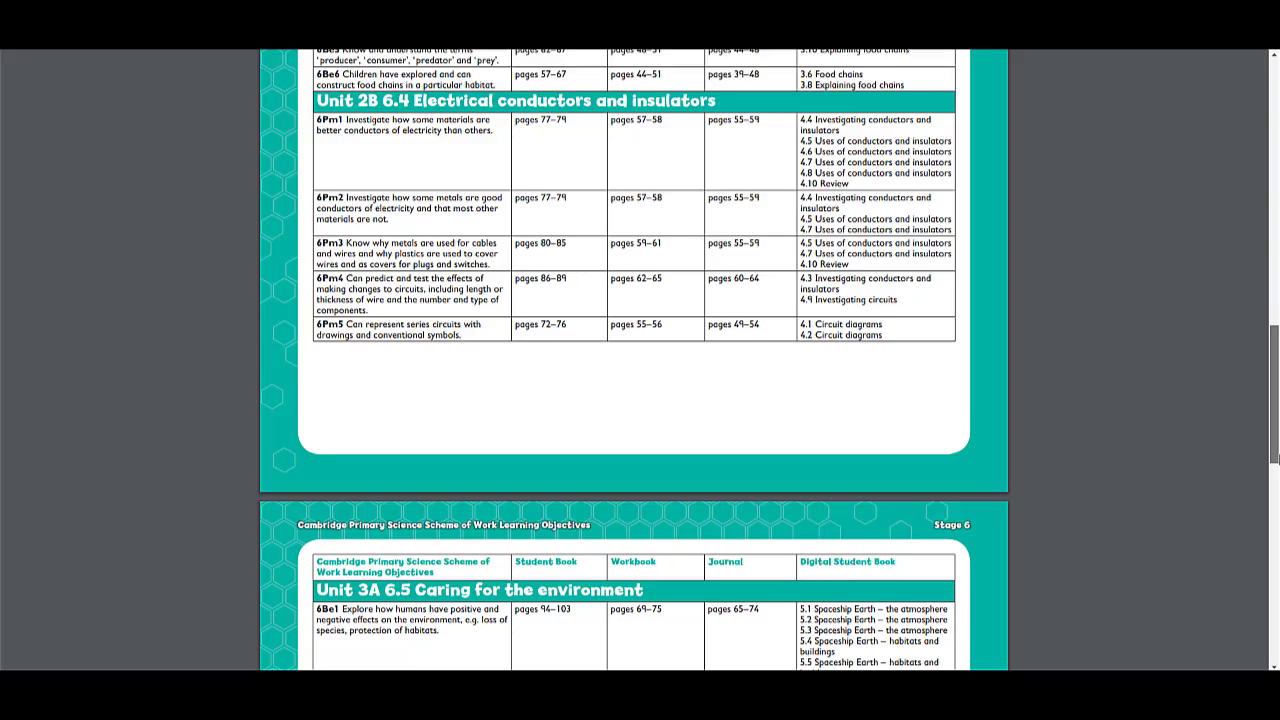
{"action": "scroll", "coordinate": [640, 360], "scroll_direction": "down", "scroll_amount": 2}
{"action": "scroll", "coordinate": [640, 360], "scroll_direction": "down", "scroll_amount": 1}
{"action": "scroll", "coordinate": [640, 360], "scroll_direction": "down", "scroll_amount": 1}
{"action": "scroll", "coordinate": [640, 360], "scroll_direction": "down", "scroll_amount": 1}
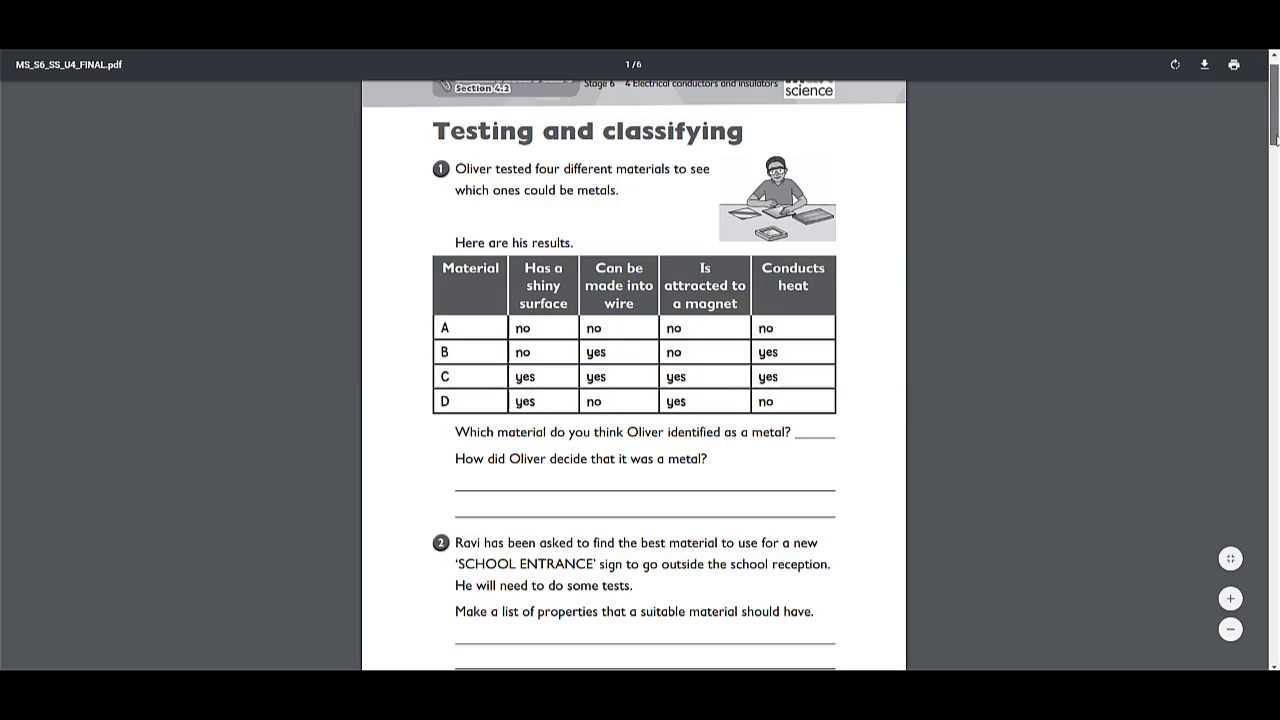
- Scroll the resource PDFs, then open the Unit 2 'Reversible and irreversible changes' Word Cards PDF
{"action": "left_click_drag", "start_coordinate": [1275, 145], "coordinate": [1275, 254]}
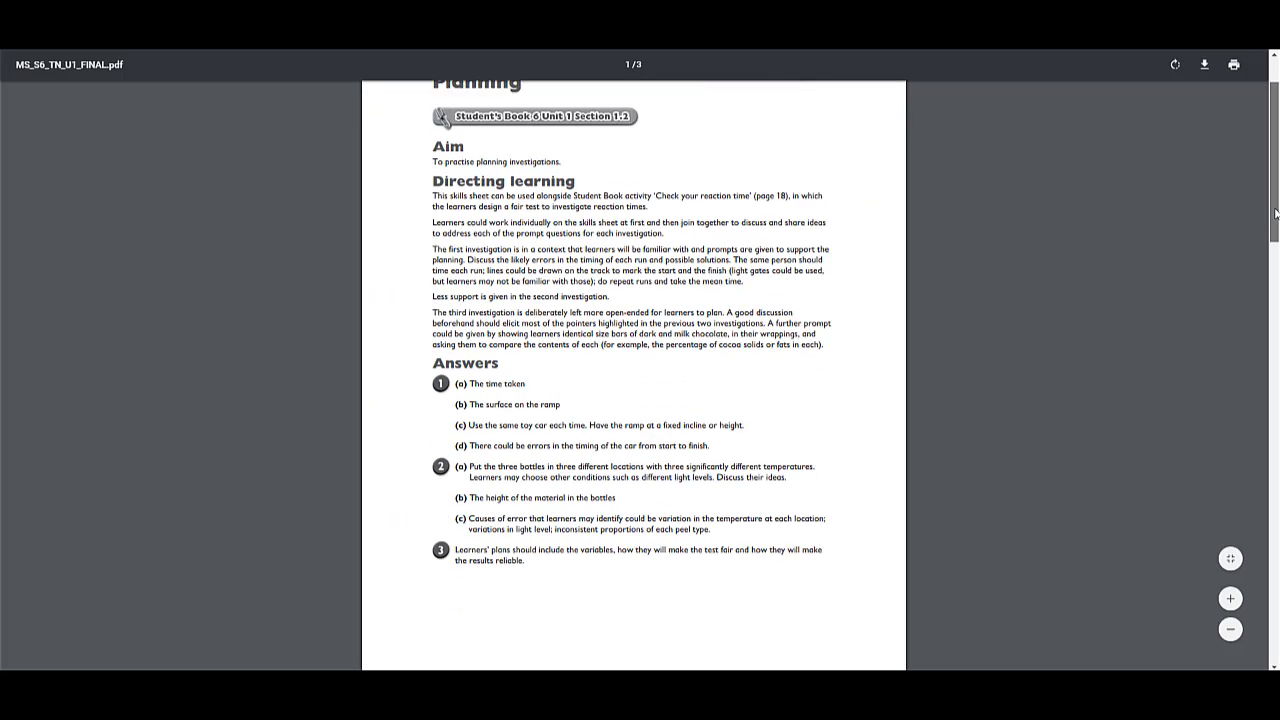
{"action": "left_click_drag", "start_coordinate": [1270, 263], "coordinate": [1276, 585]}
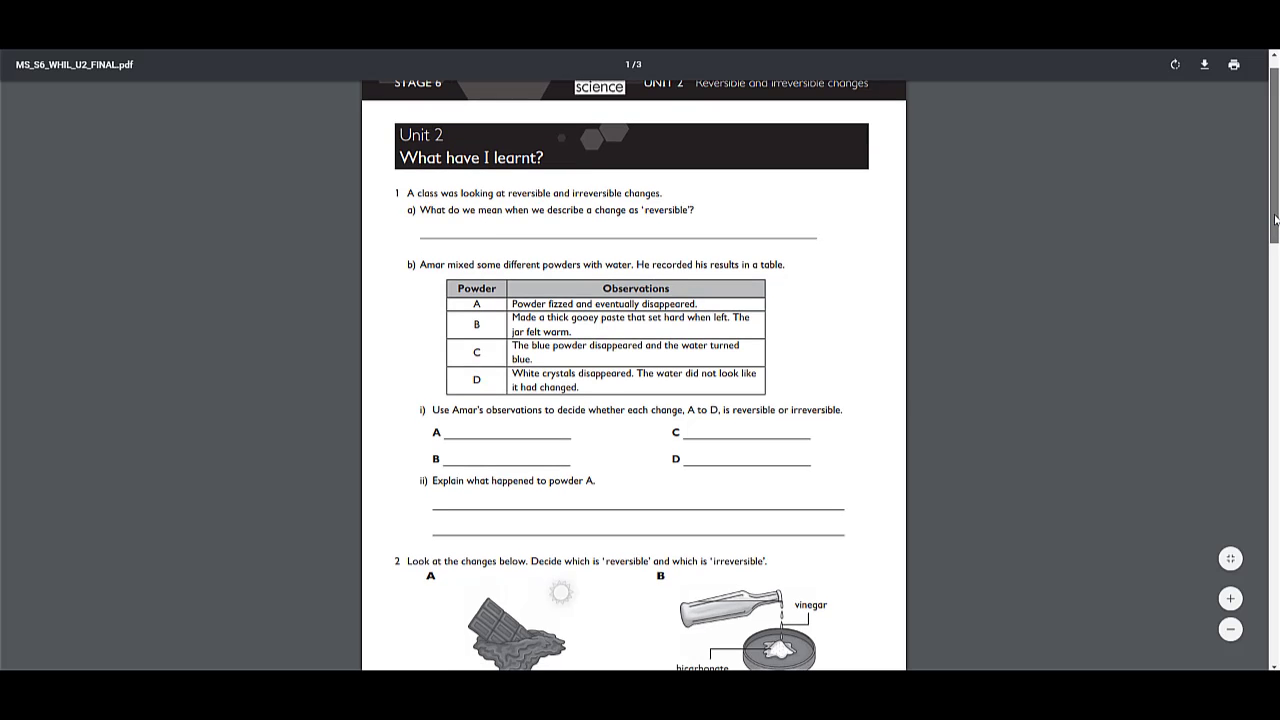
{"action": "left_click_drag", "start_coordinate": [1276, 216], "coordinate": [1276, 415]}
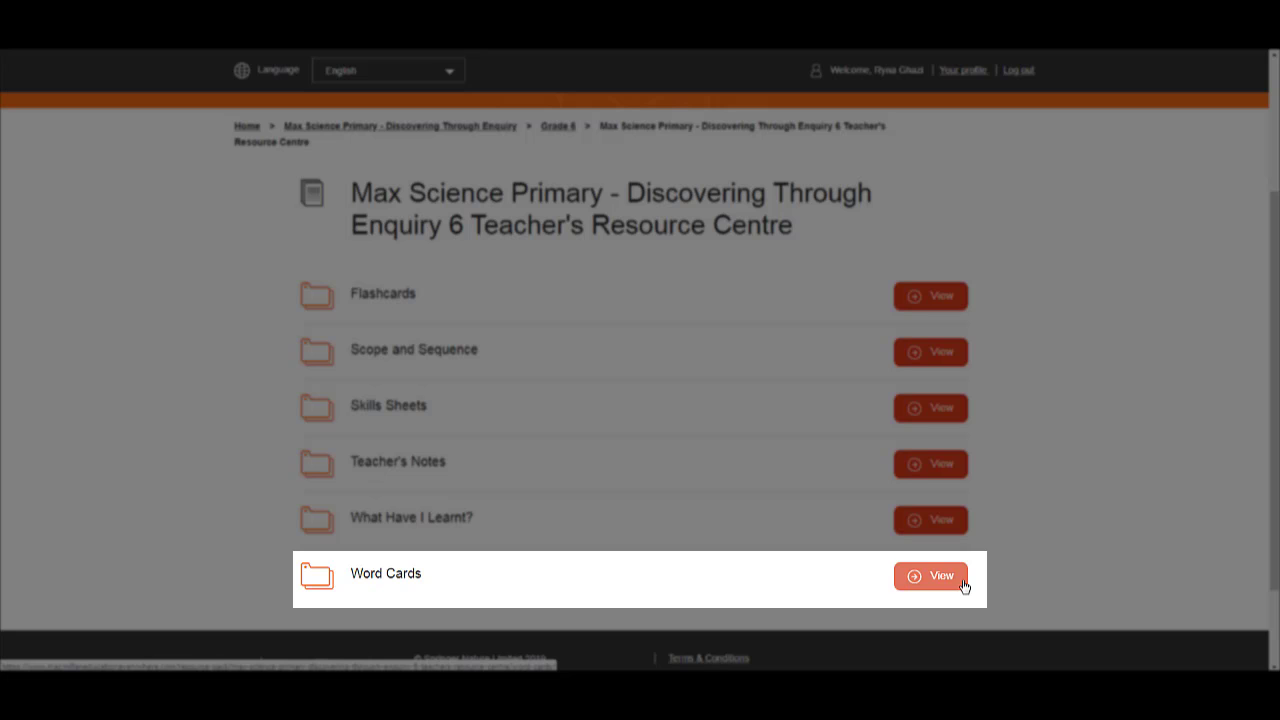
{"action": "left_click", "coordinate": [965, 586]}
{"action": "left_click_drag", "start_coordinate": [1275, 98], "coordinate": [1276, 179]}
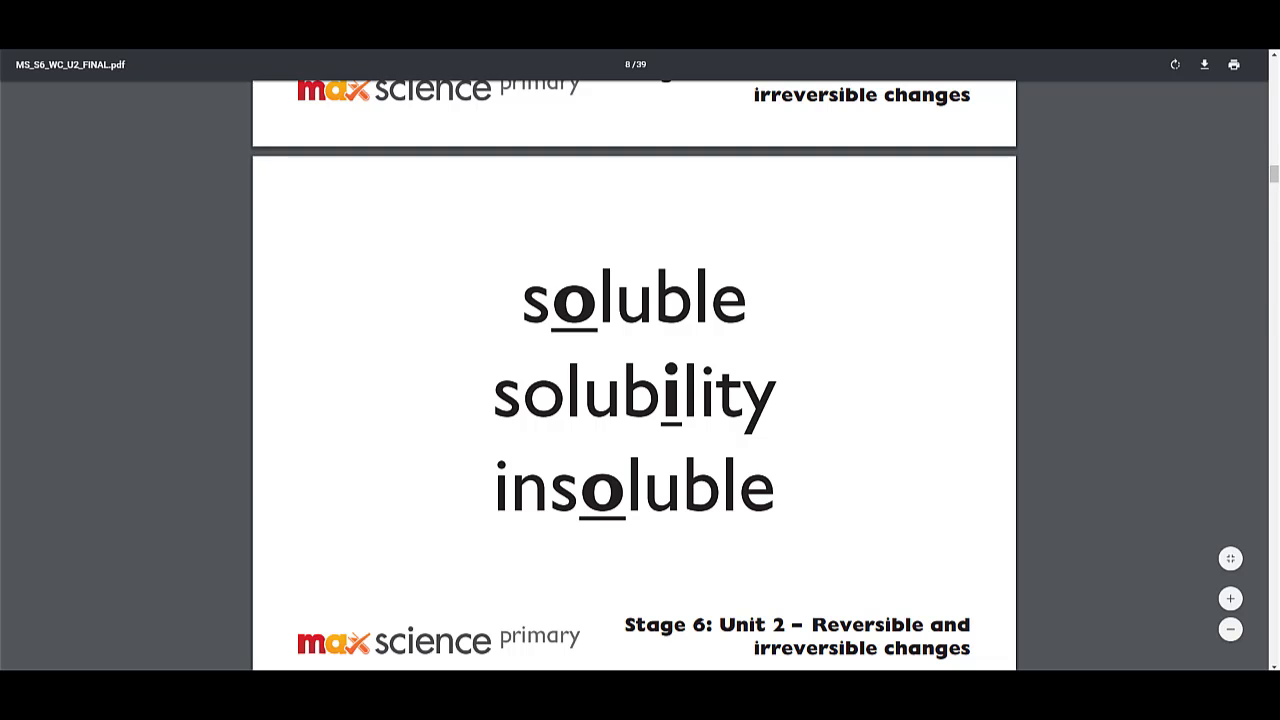